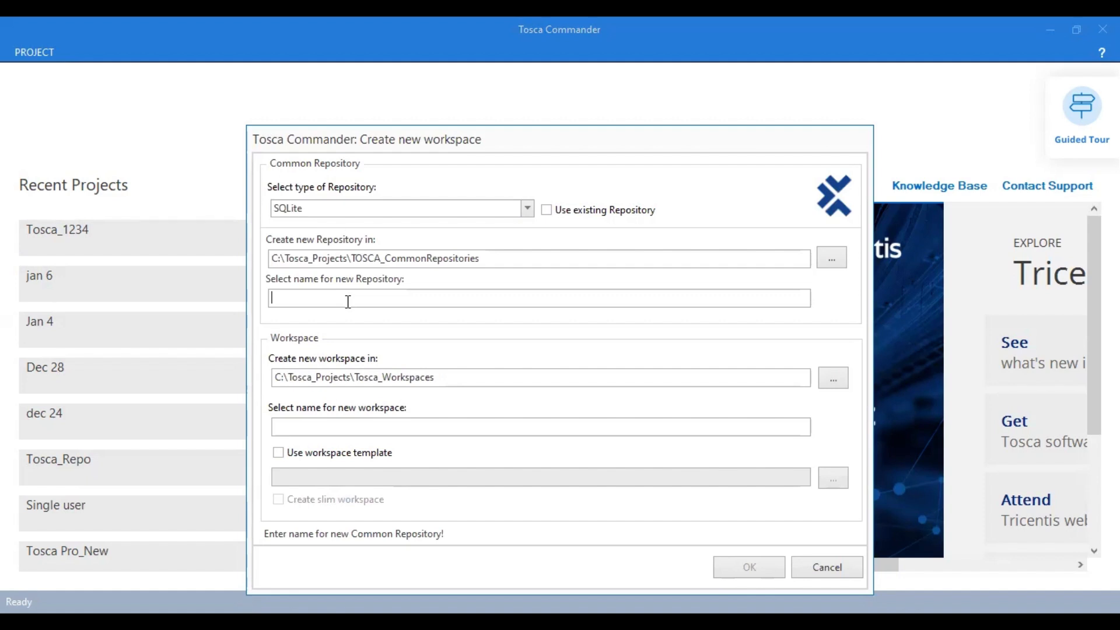
# Create a repository and workspace named ToscaPro based on the standard workspace template.
pyautogui.write('Tosca')
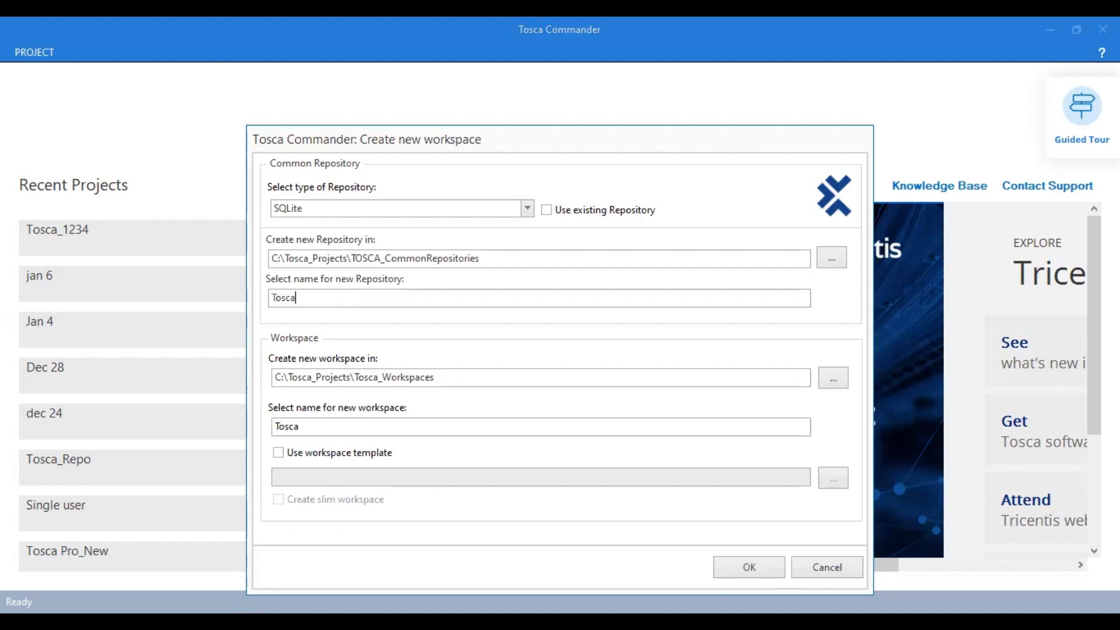
pyautogui.write('Project')
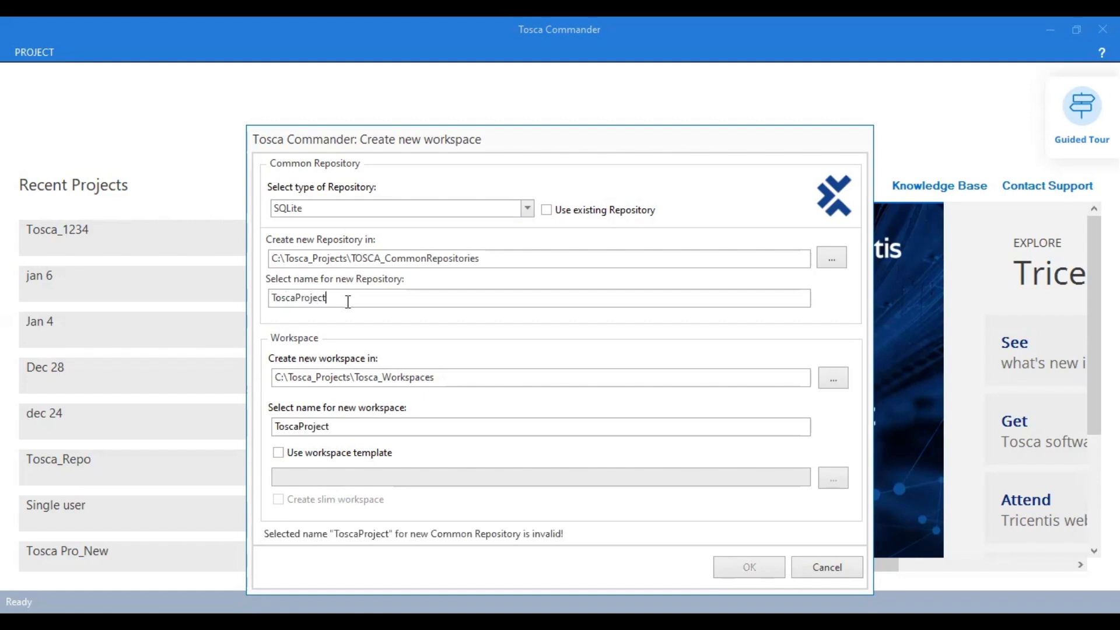
pyautogui.press('BackSpace')
pyautogui.press('BackSpace')
pyautogui.press('BackSpace')
pyautogui.press('BackSpace')
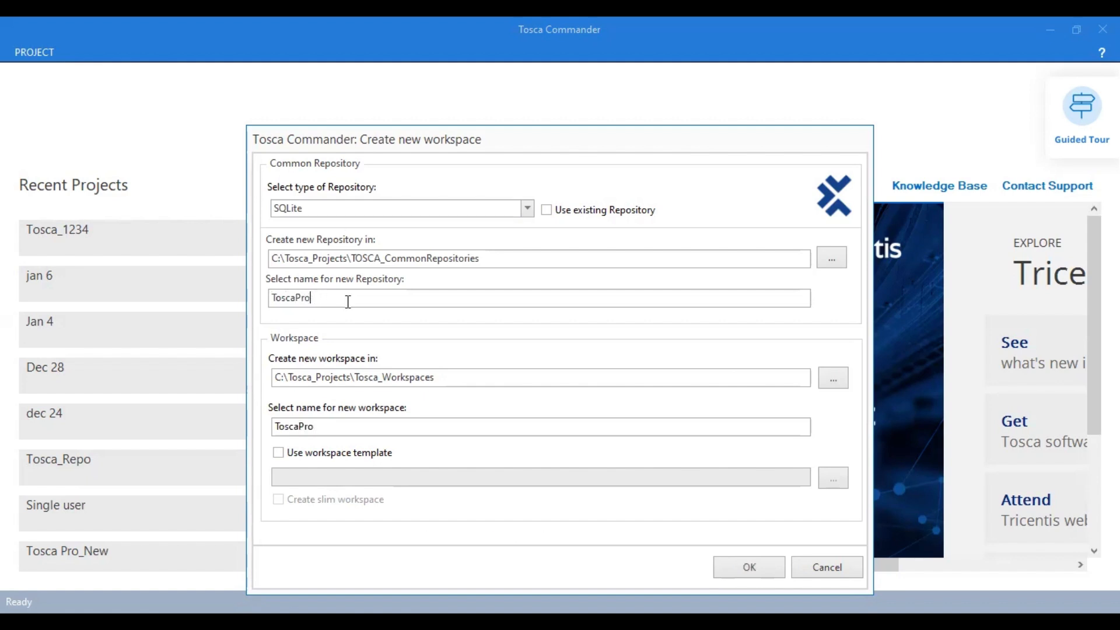
pyautogui.click(278, 453)
pyautogui.click(750, 569)
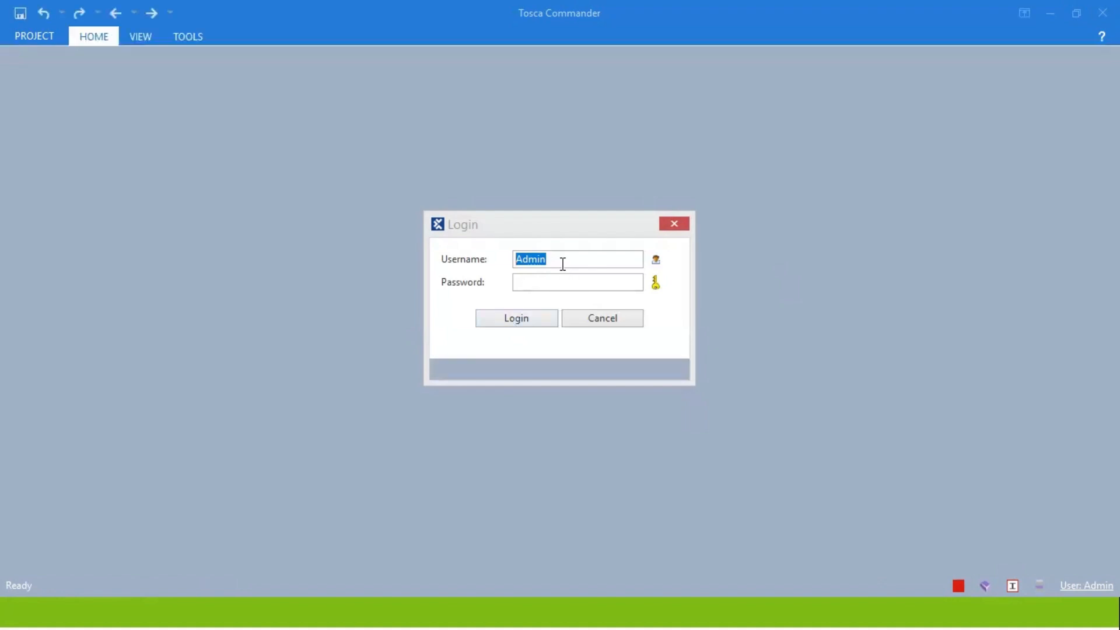
# Log in to the ToscaPro workspace and widen the details panel to show more columns.
pyautogui.click(520, 281)
pyautogui.click(525, 311)
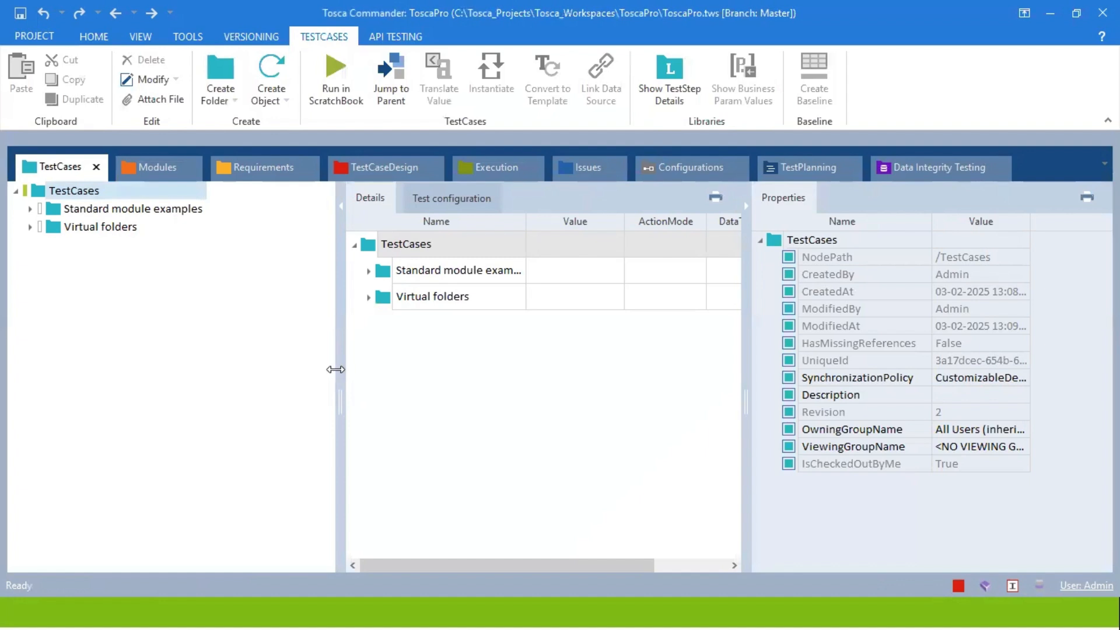
pyautogui.moveTo(337, 371); pyautogui.dragTo(257, 348)
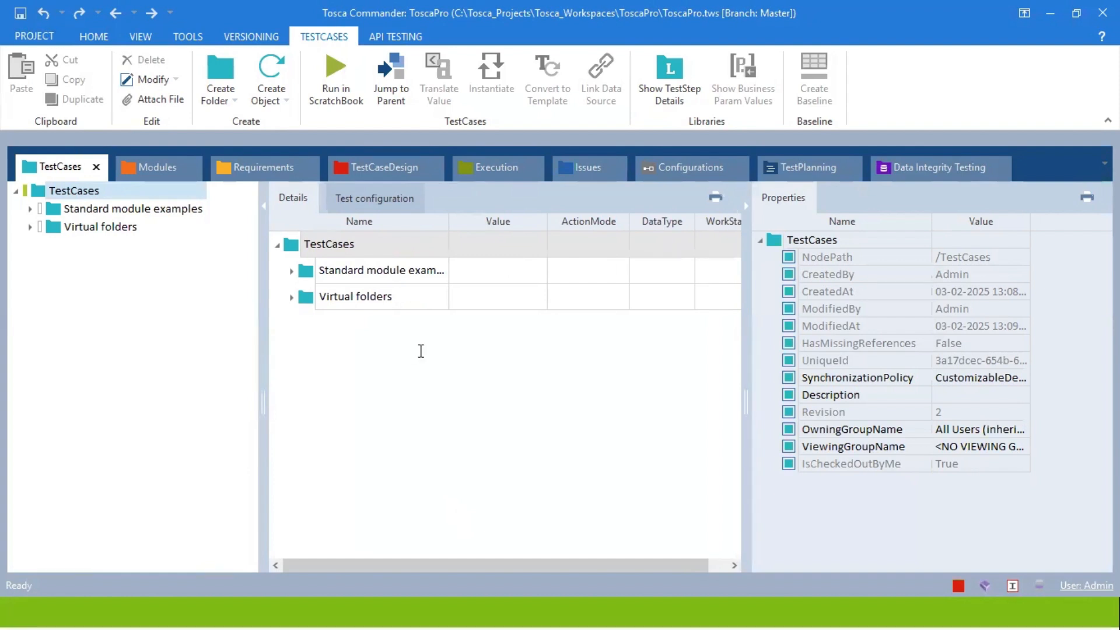
# Enter 'Solution Manager' and 'Directly run from solution manager' in the workspace, then dismiss with Escape.
pyautogui.click(323, 374)
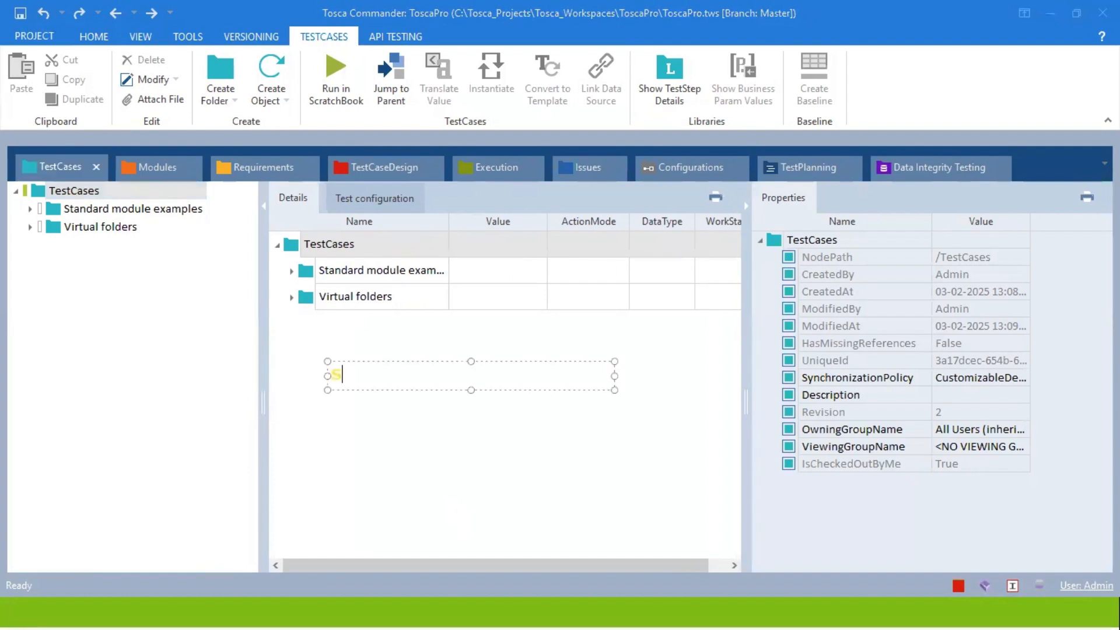
pyautogui.write('Solution M')
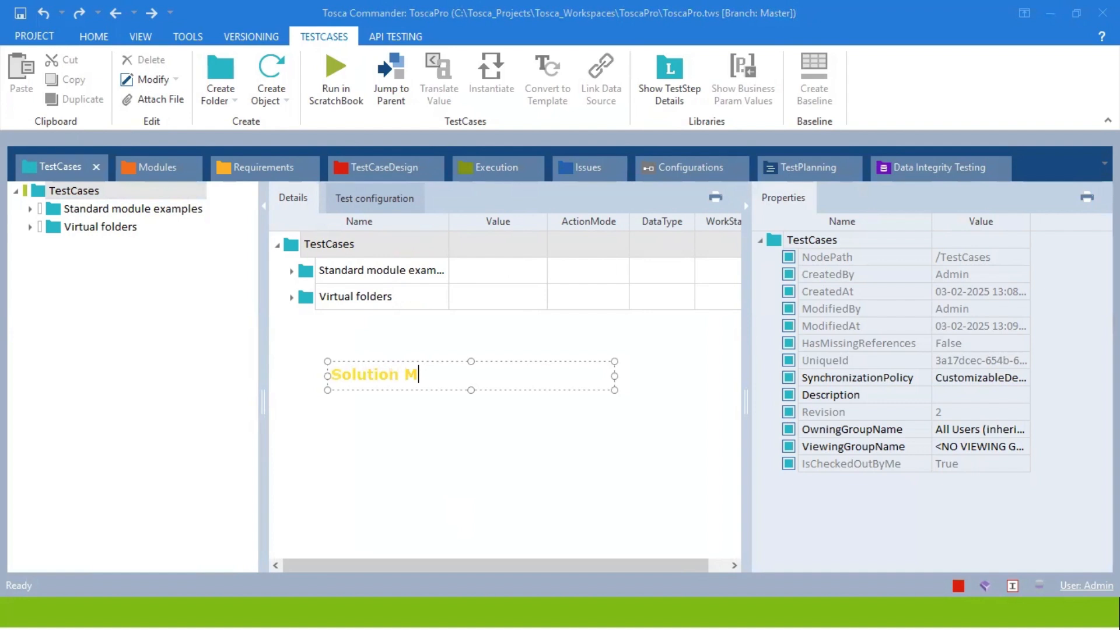
pyautogui.write('anager')
pyautogui.click(116, 248)
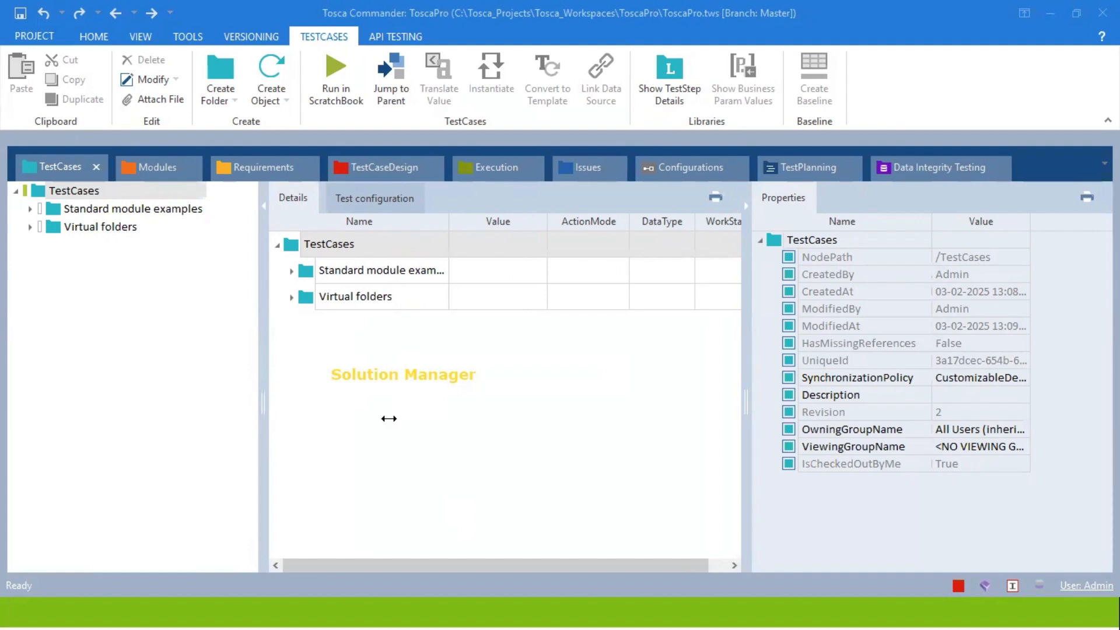
pyautogui.click(389, 418)
pyautogui.write('D')
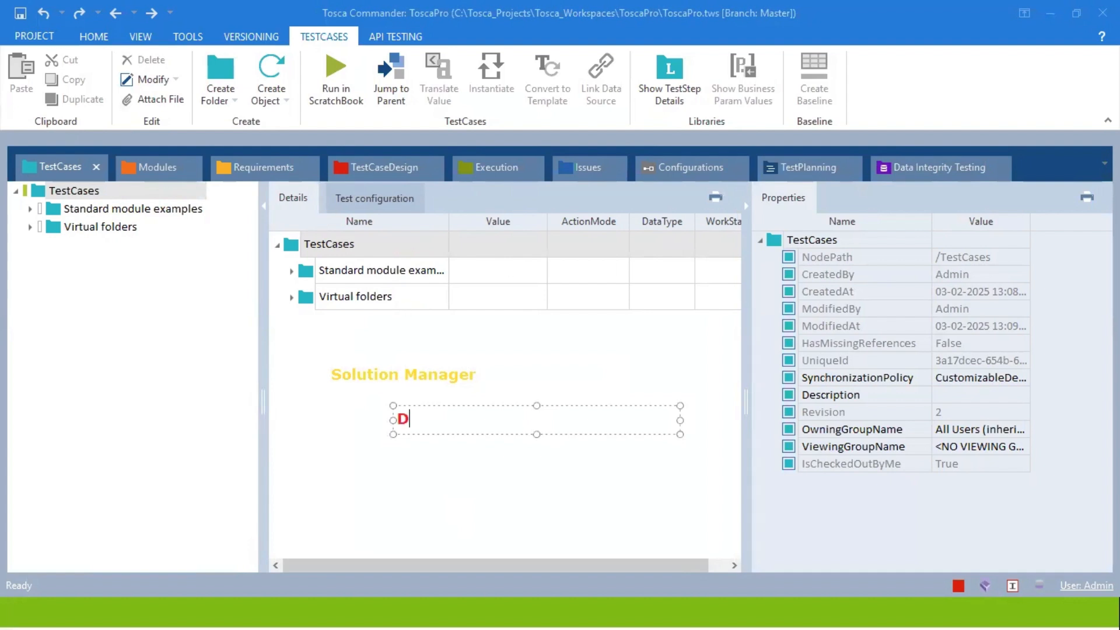
pyautogui.write('irectly run form')
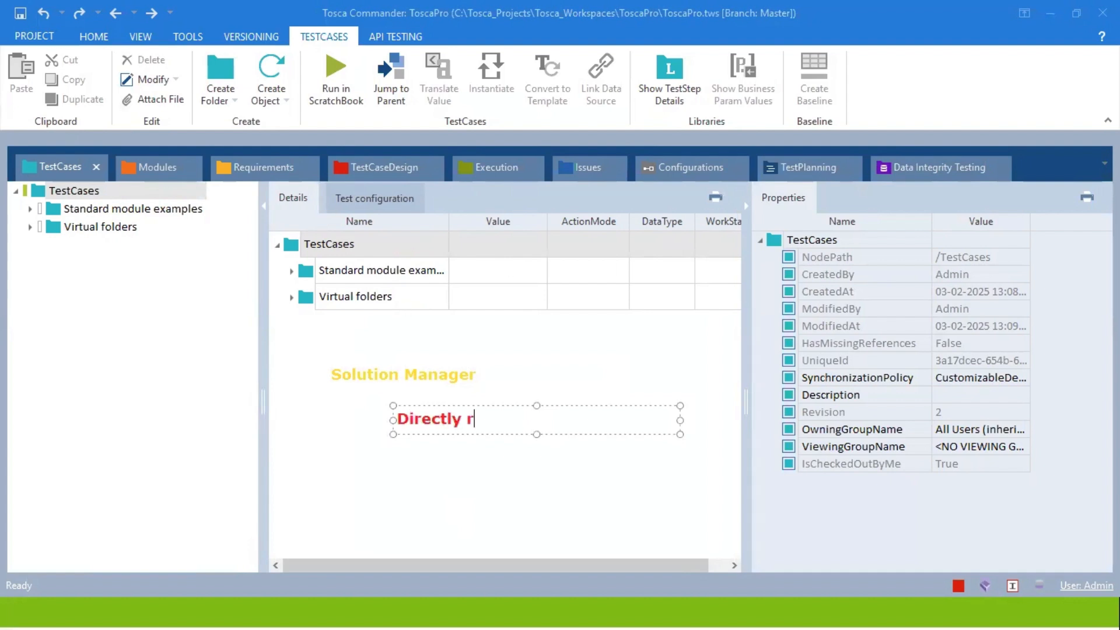
pyautogui.press('BackSpace')
pyautogui.press('BackSpace')
pyautogui.press('BackSpace')
pyautogui.write('rom solution ')
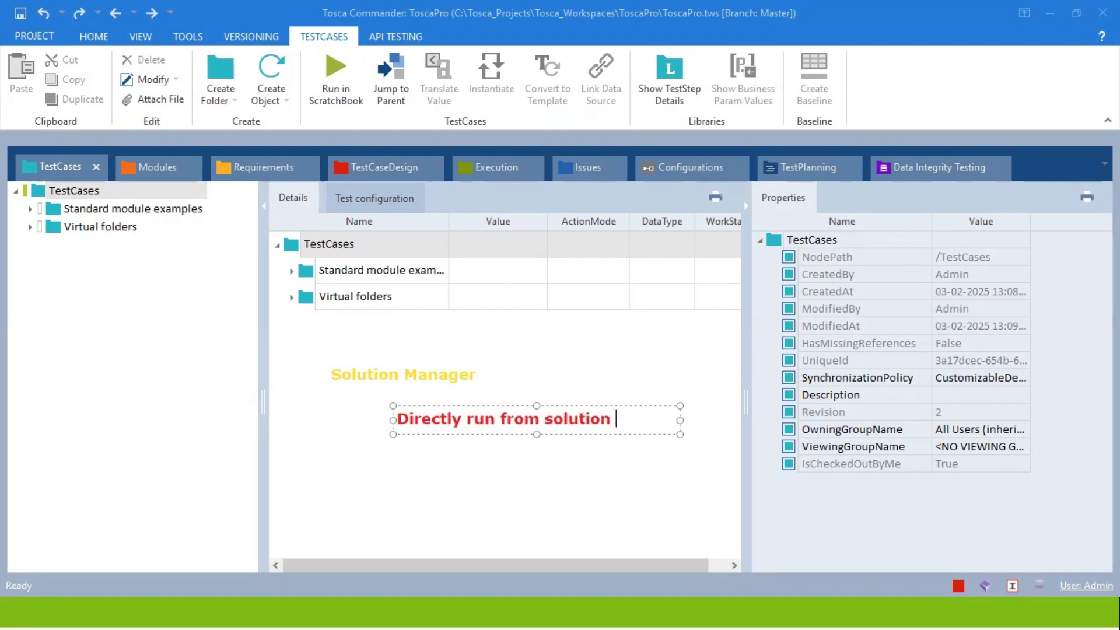
pyautogui.write('manager')
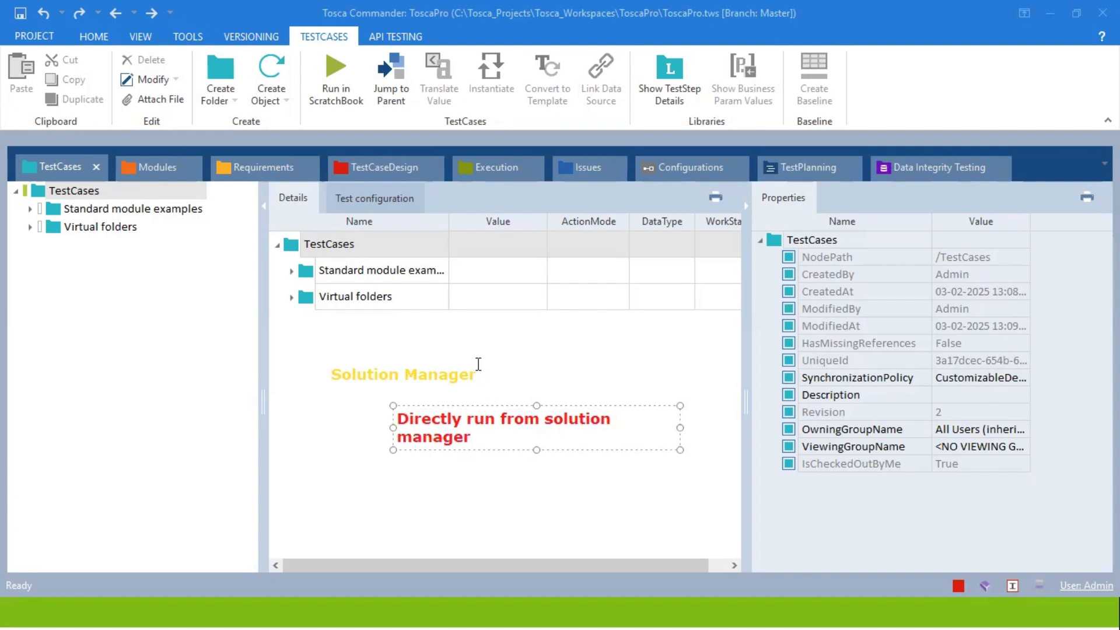
pyautogui.click(478, 365)
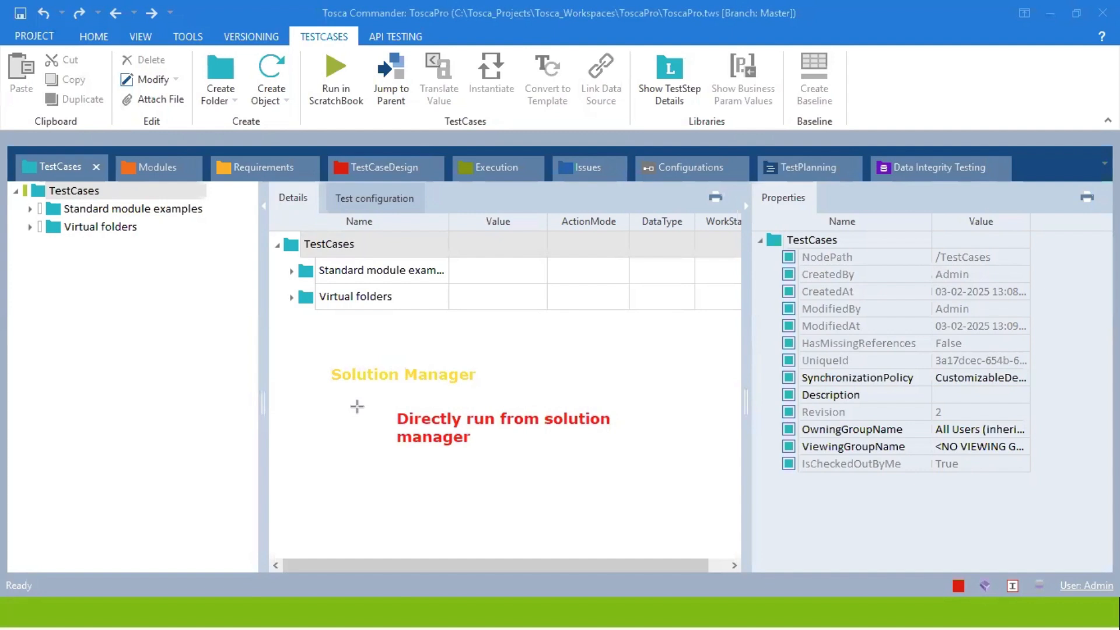
pyautogui.moveTo(330, 386)
pyautogui.mouseDown()
pyautogui.moveTo(495, 395)
pyautogui.moveTo(474, 385)
pyautogui.mouseUp()
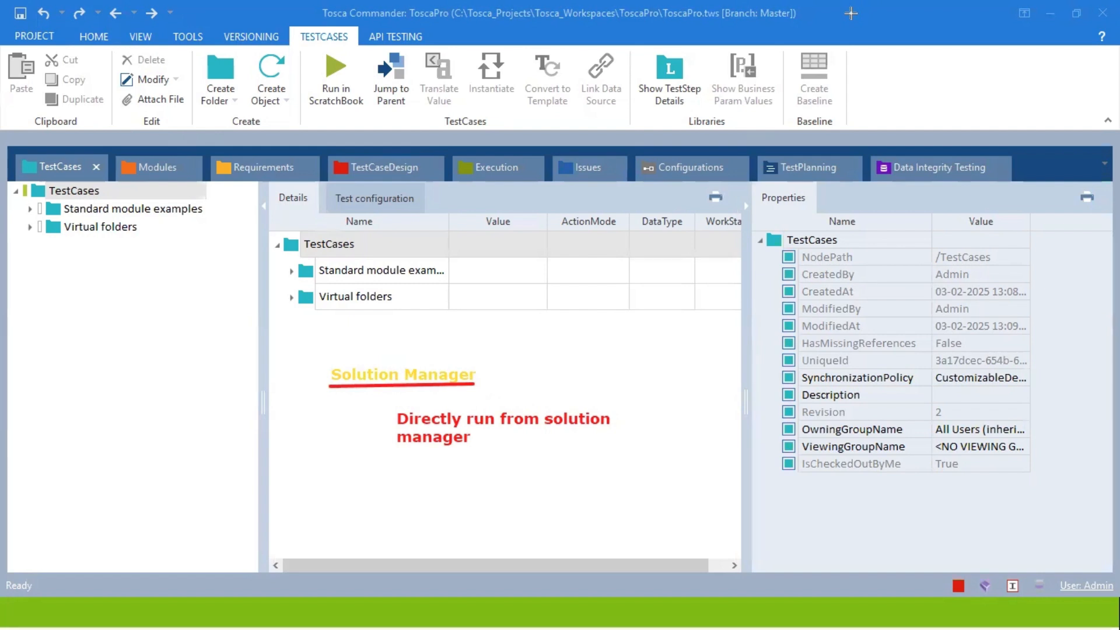
pyautogui.press('Escape')
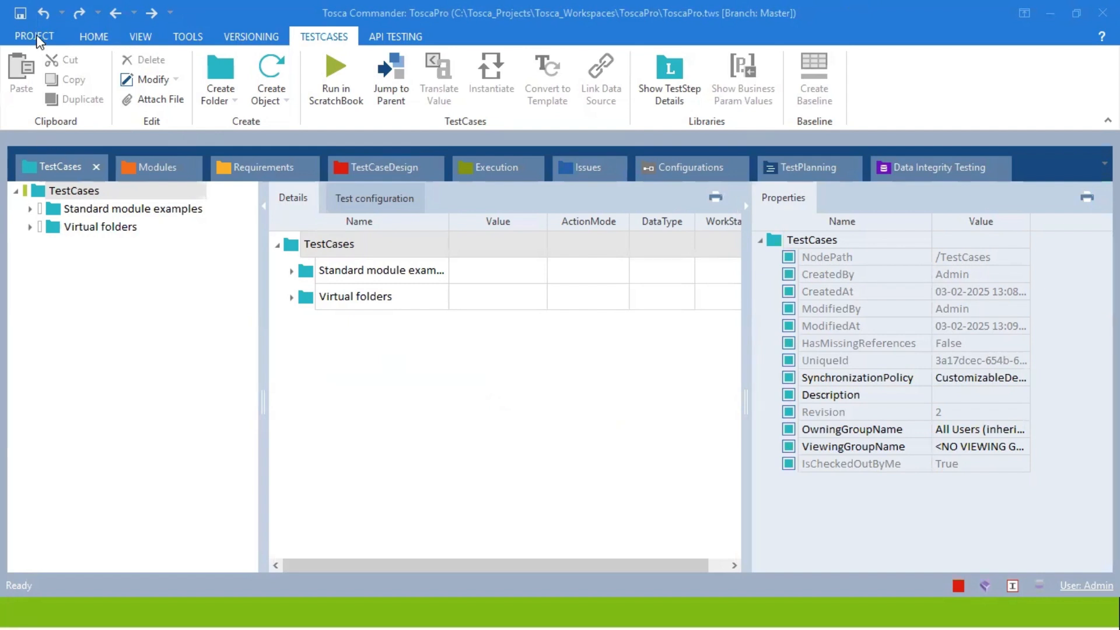
# Open the ToscaPro project view from HOME > Project and maximize it.
pyautogui.click(94, 36)
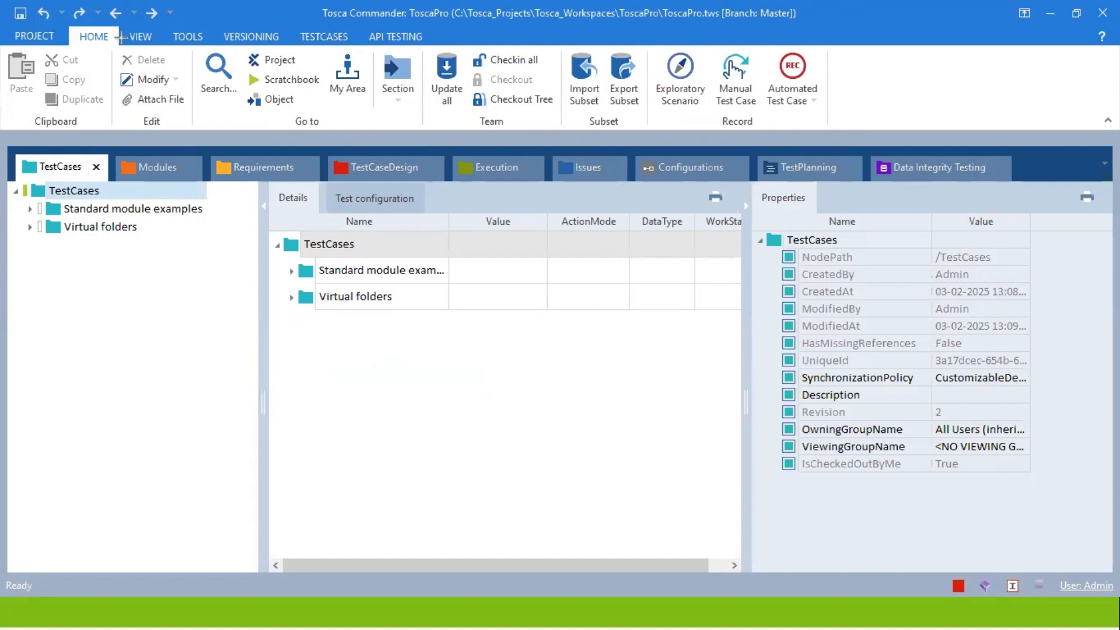
pyautogui.moveTo(68, 25); pyautogui.dragTo(119, 49)
pyautogui.moveTo(238, 50)
pyautogui.mouseDown()
pyautogui.moveTo(311, 87)
pyautogui.moveTo(304, 71)
pyautogui.mouseUp()
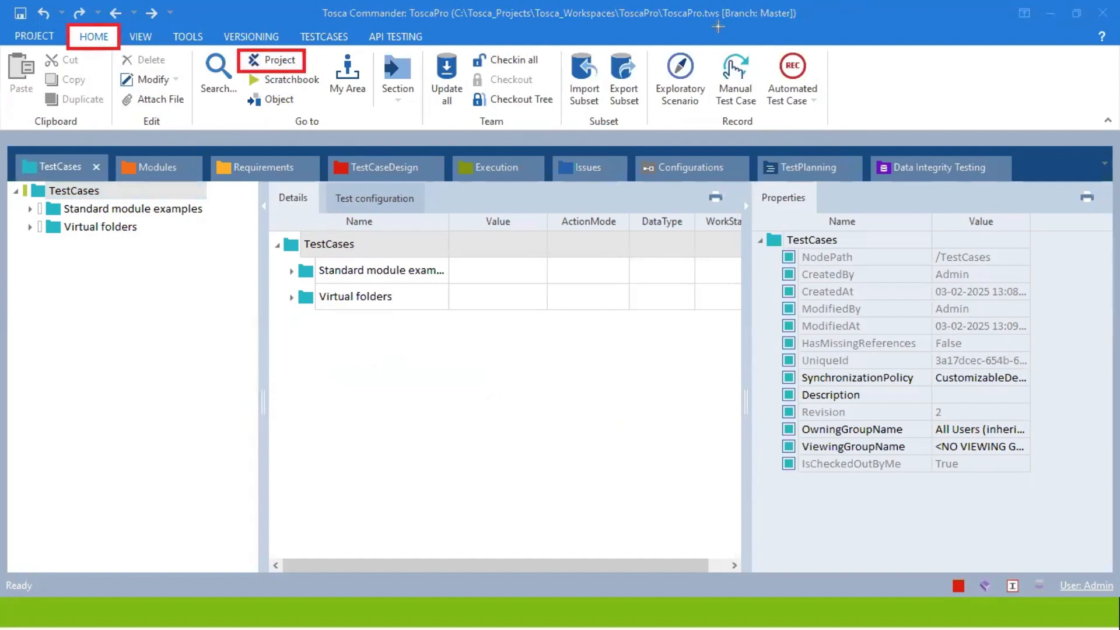
pyautogui.click(273, 63)
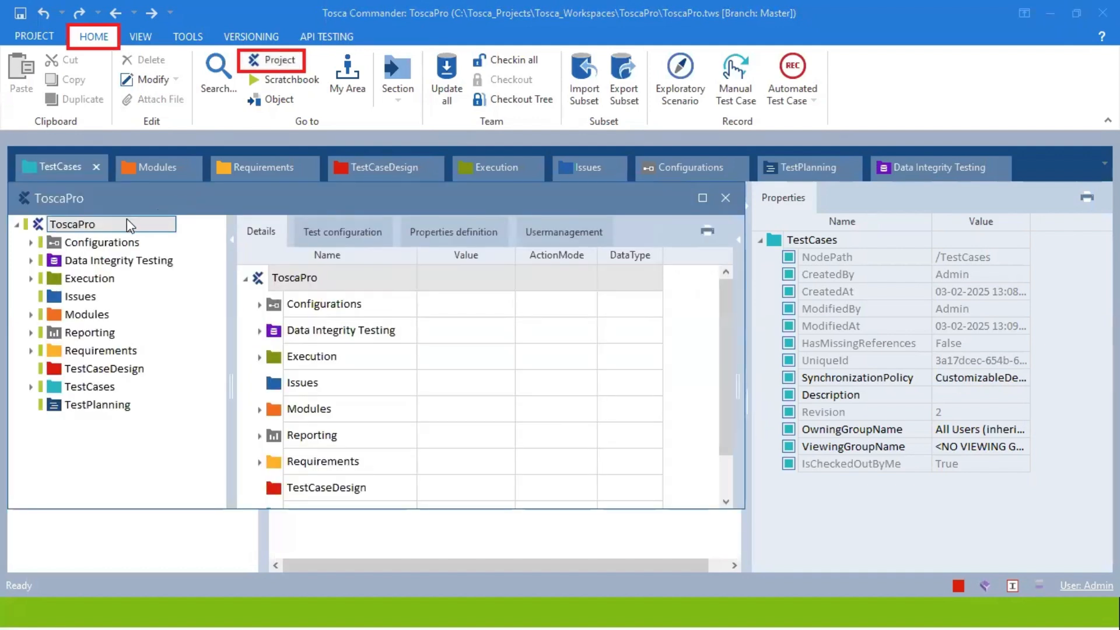
pyautogui.click(703, 198)
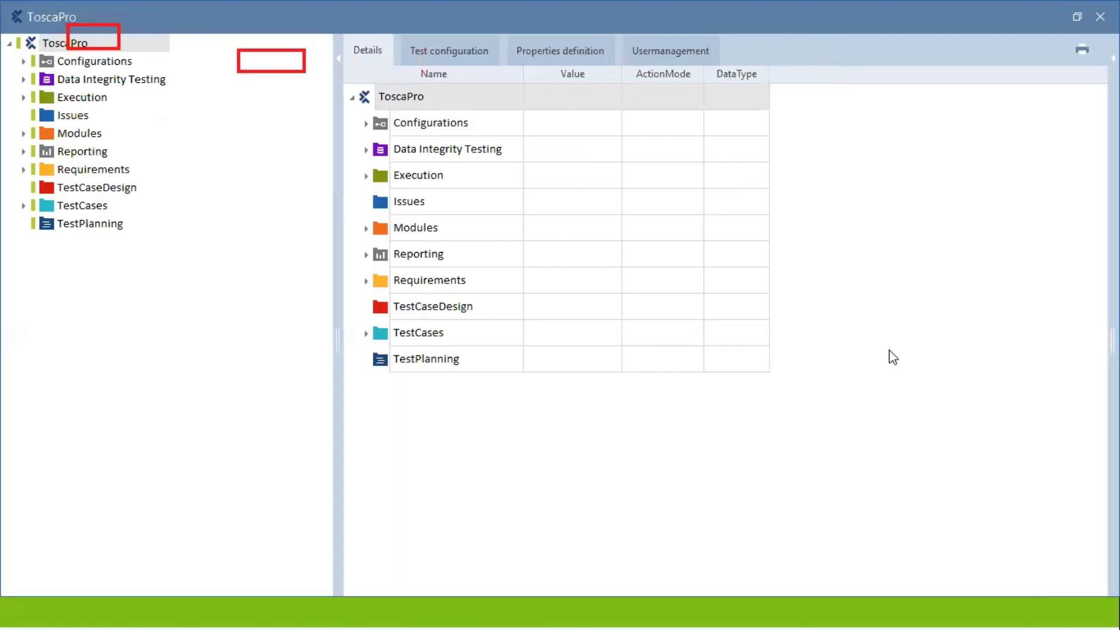
# Show the SAP Solution Manager submenu in the ToscaPro root's context menu.
pyautogui.click(58, 44)
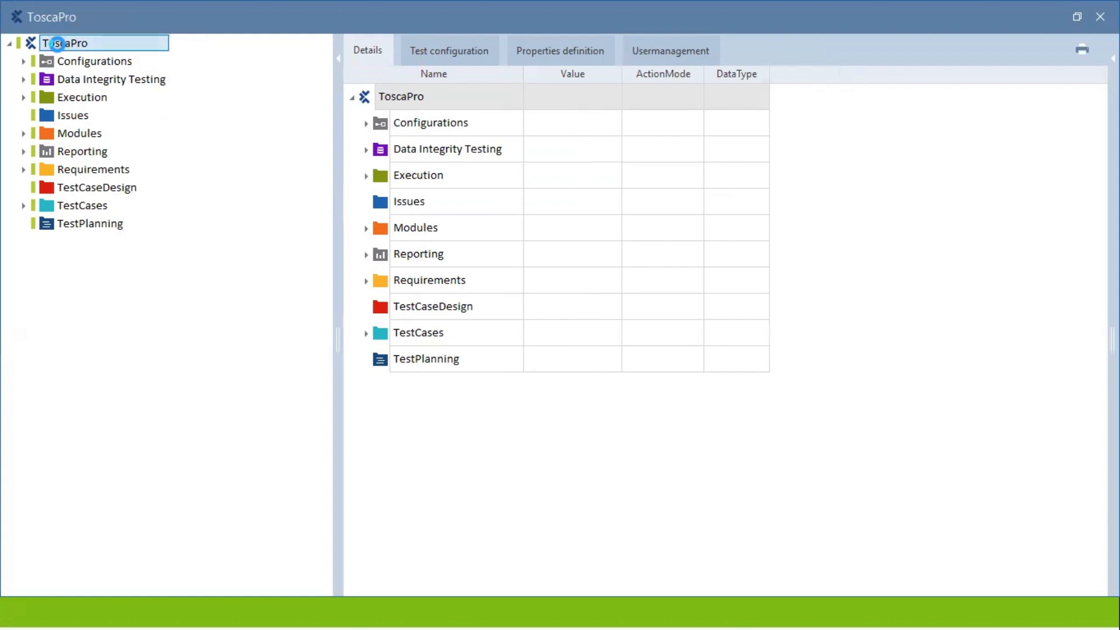
pyautogui.rightClick(58, 44)
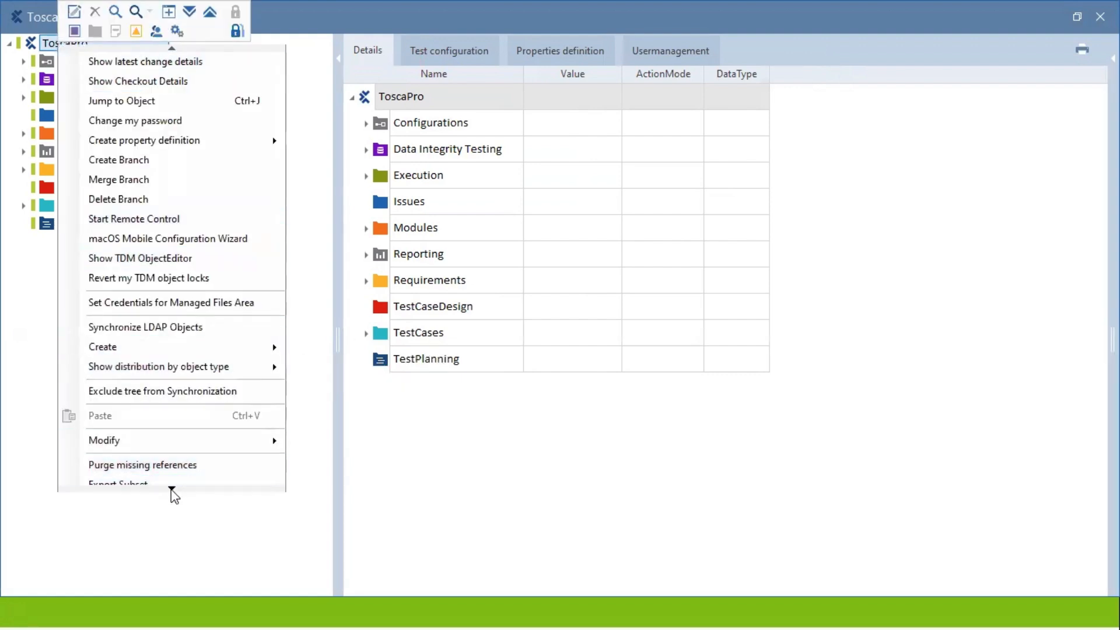
pyautogui.moveTo(171, 489)
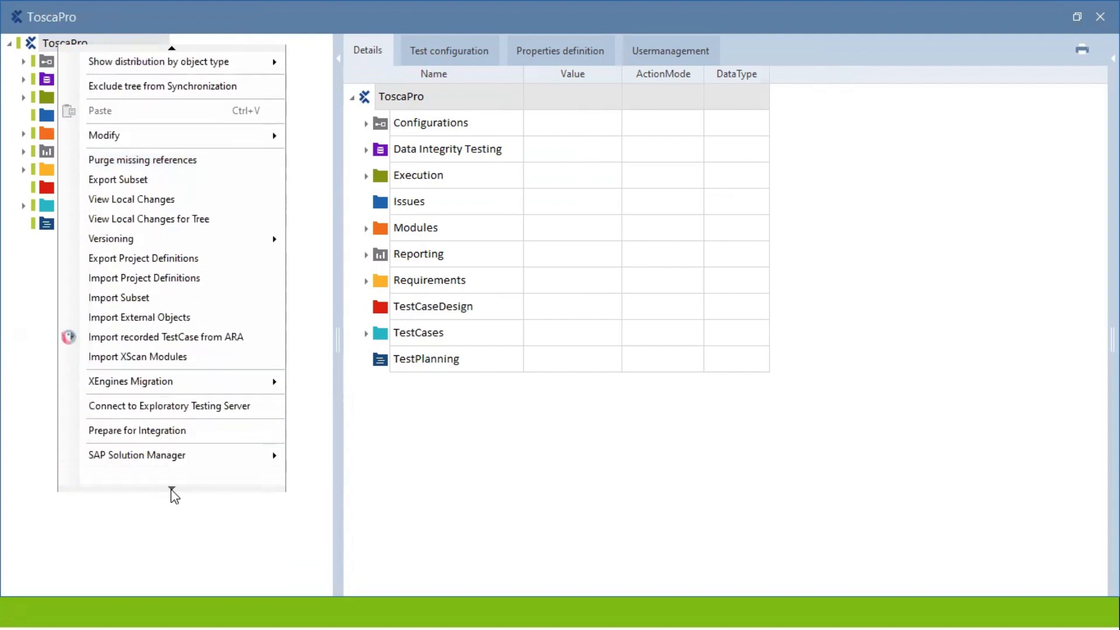
pyautogui.moveTo(149, 460)
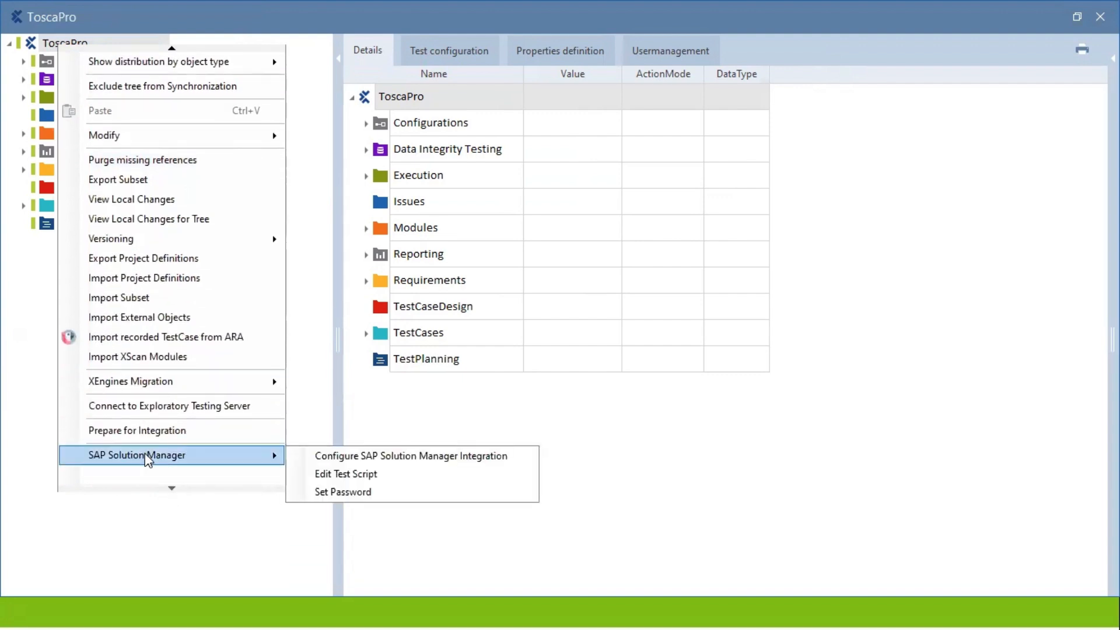
pyautogui.click(367, 456)
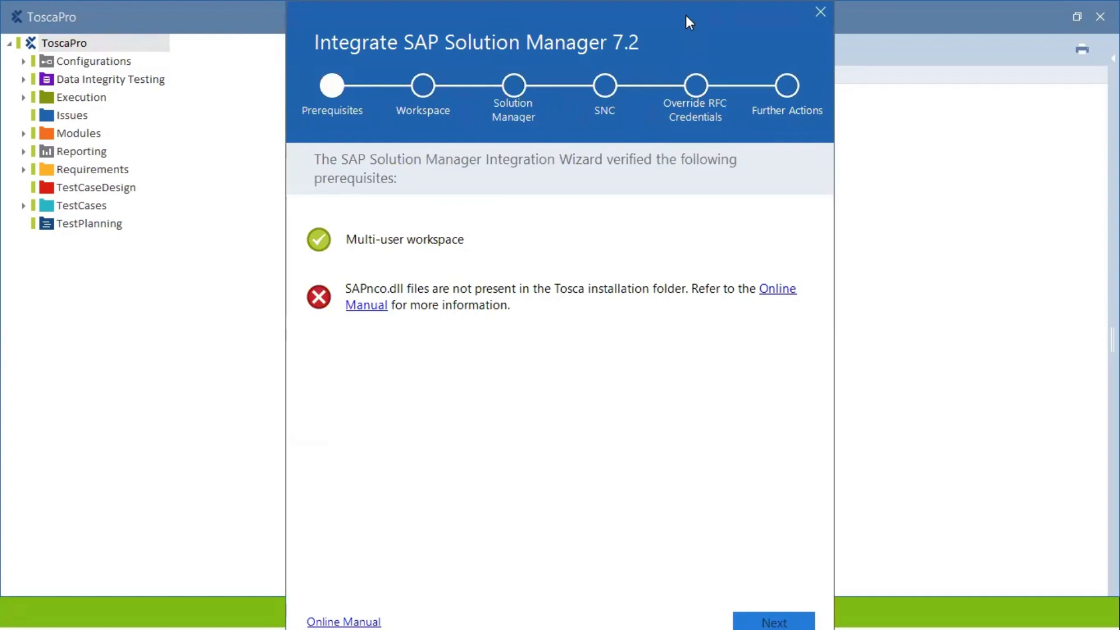
pyautogui.moveTo(685, 21); pyautogui.dragTo(546, 21)
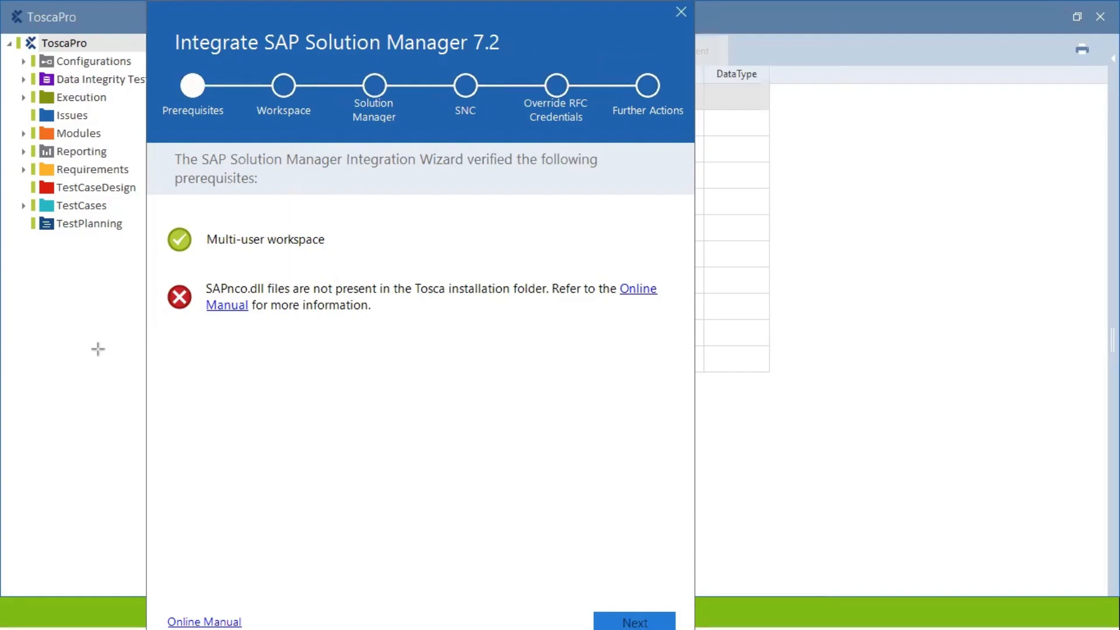
pyautogui.moveTo(206, 298); pyautogui.dragTo(269, 298)
pyautogui.moveTo(201, 312); pyautogui.dragTo(251, 313)
# Open the wizard's online manual about missing SAPnco.dll files and close the extra tab.
pyautogui.click(642, 289)
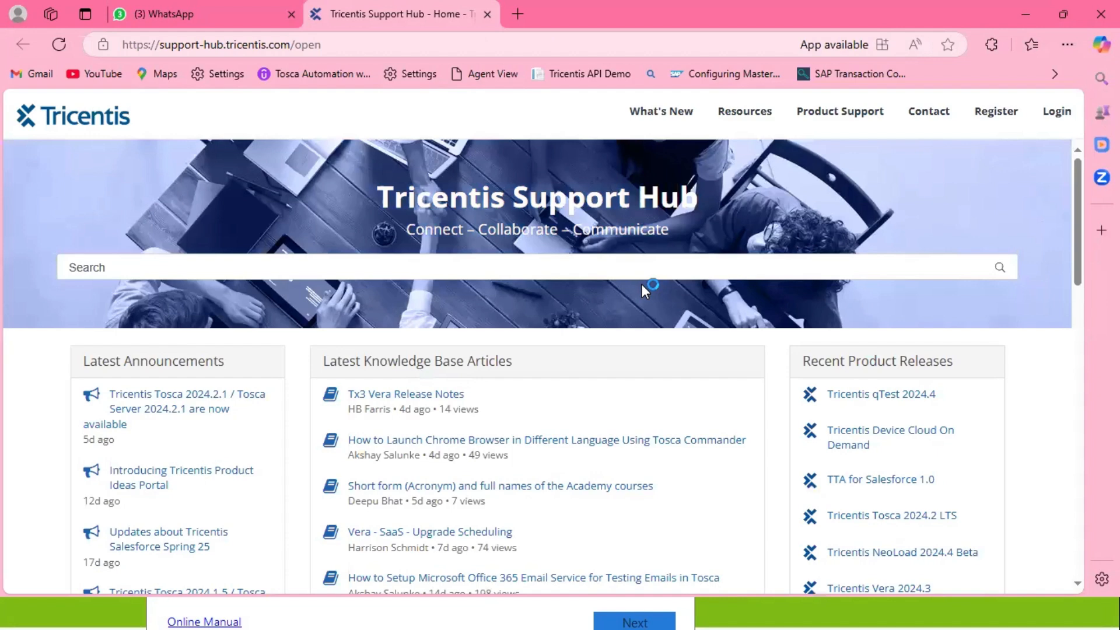
pyautogui.click(546, 610)
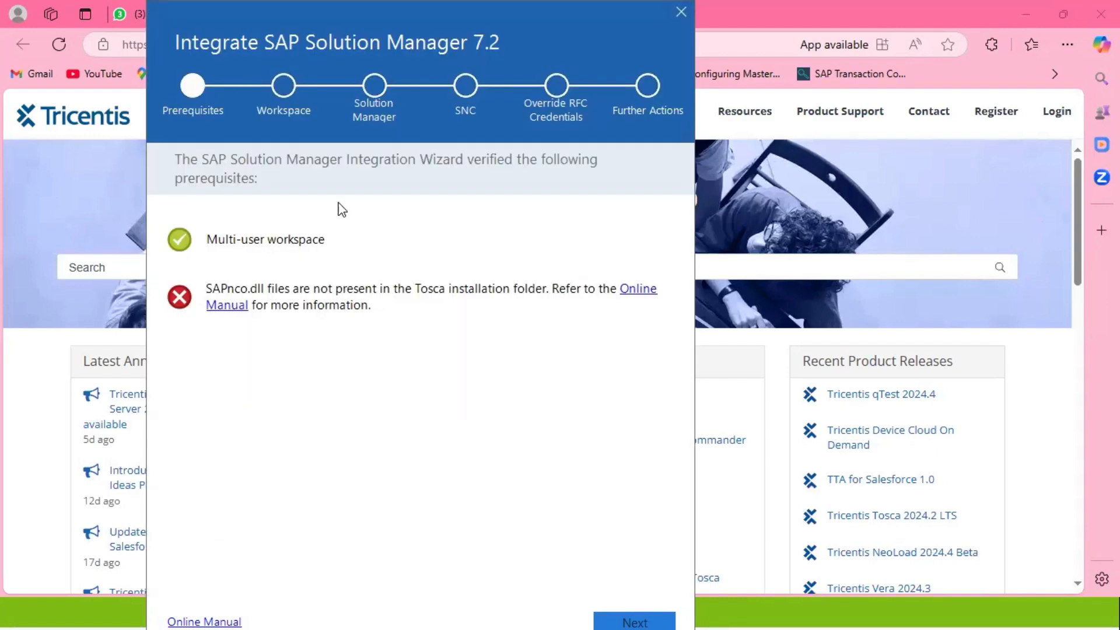
pyautogui.click(647, 289)
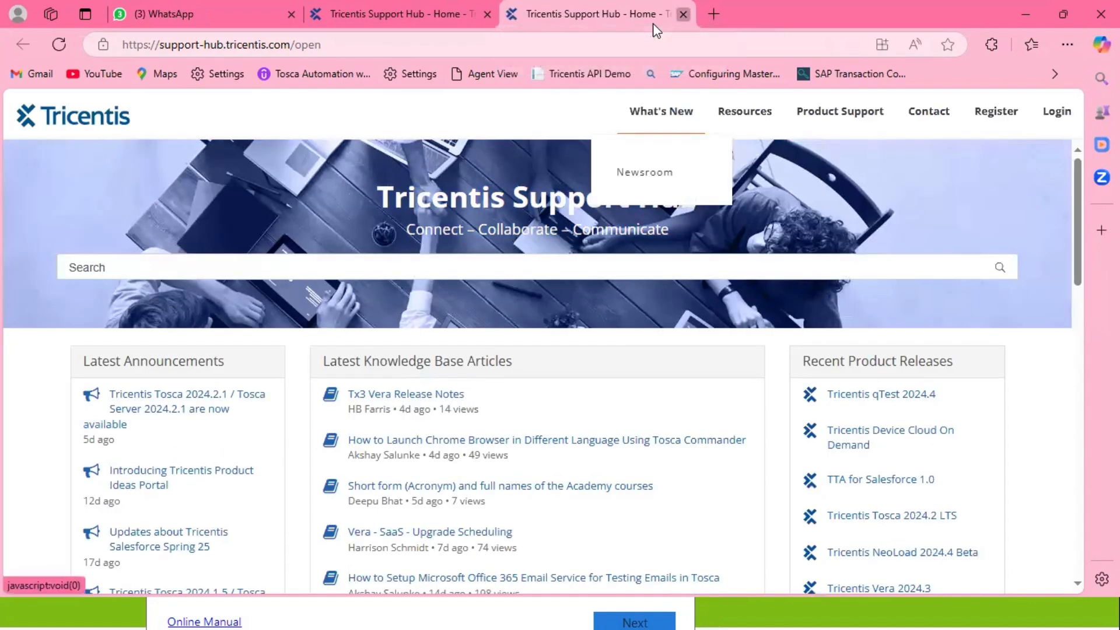
pyautogui.hotkey('ctrl', 'w')
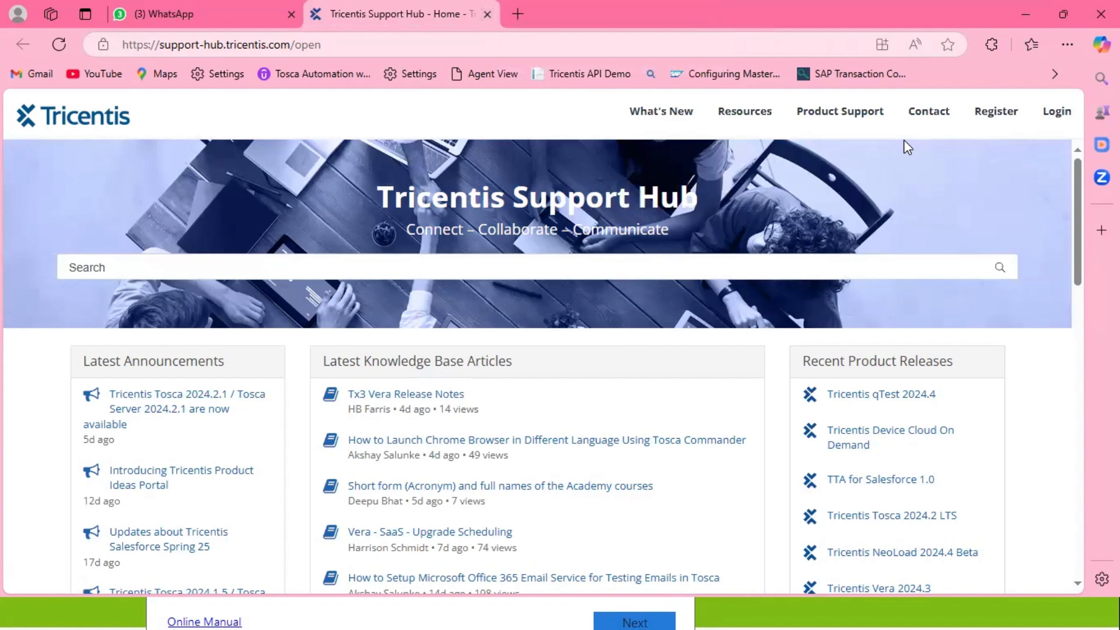
# Sign in to Support Hub with the saved account, then reopen the wizard's online manual.
pyautogui.click(1058, 112)
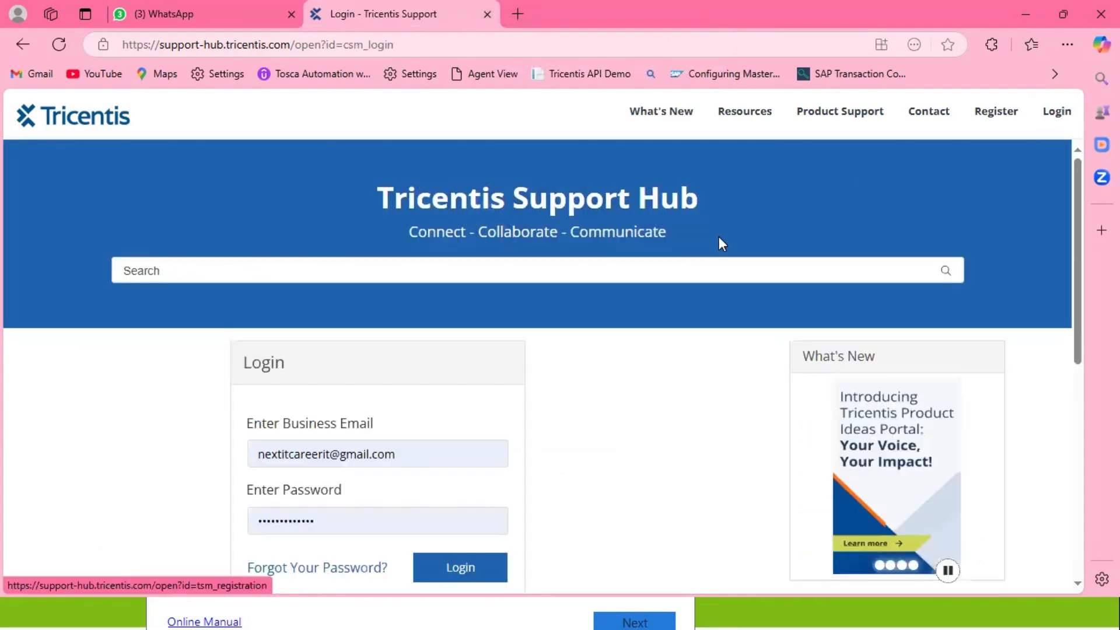
pyautogui.click(446, 578)
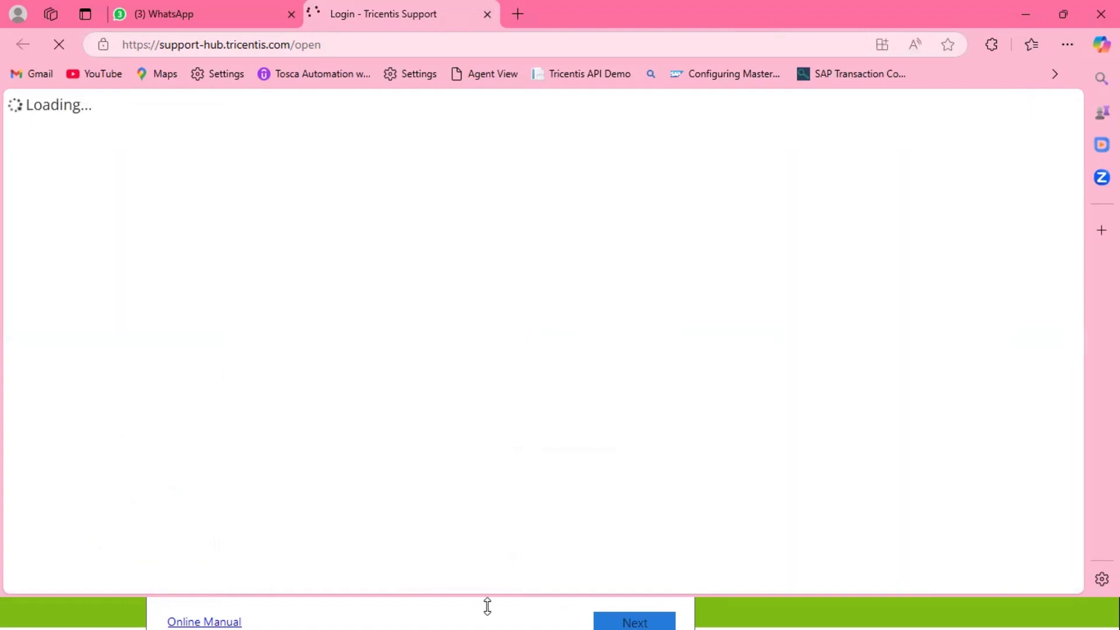
pyautogui.click(467, 607)
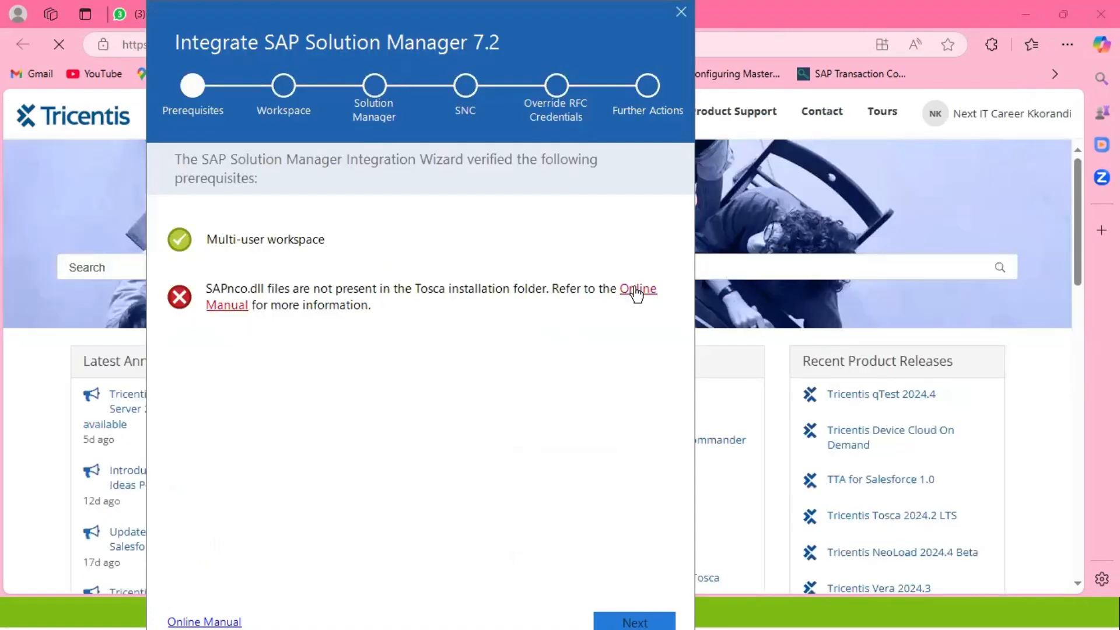
pyautogui.click(636, 288)
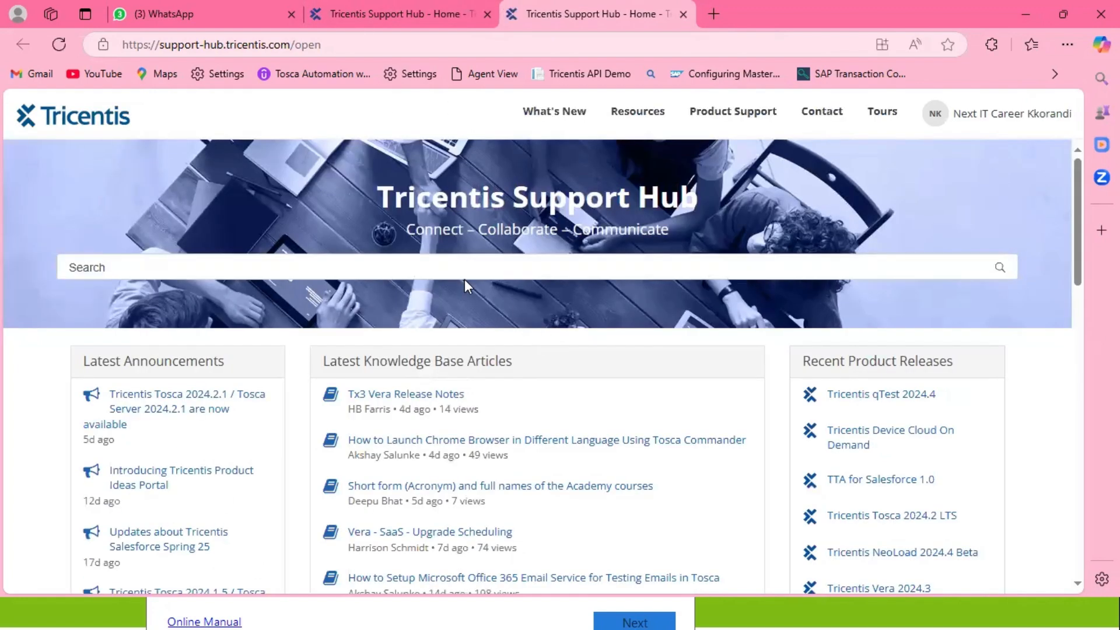
# Try the Support Hub search, then reopen the wizard's online manual link in a new tab.
pyautogui.click(422, 263)
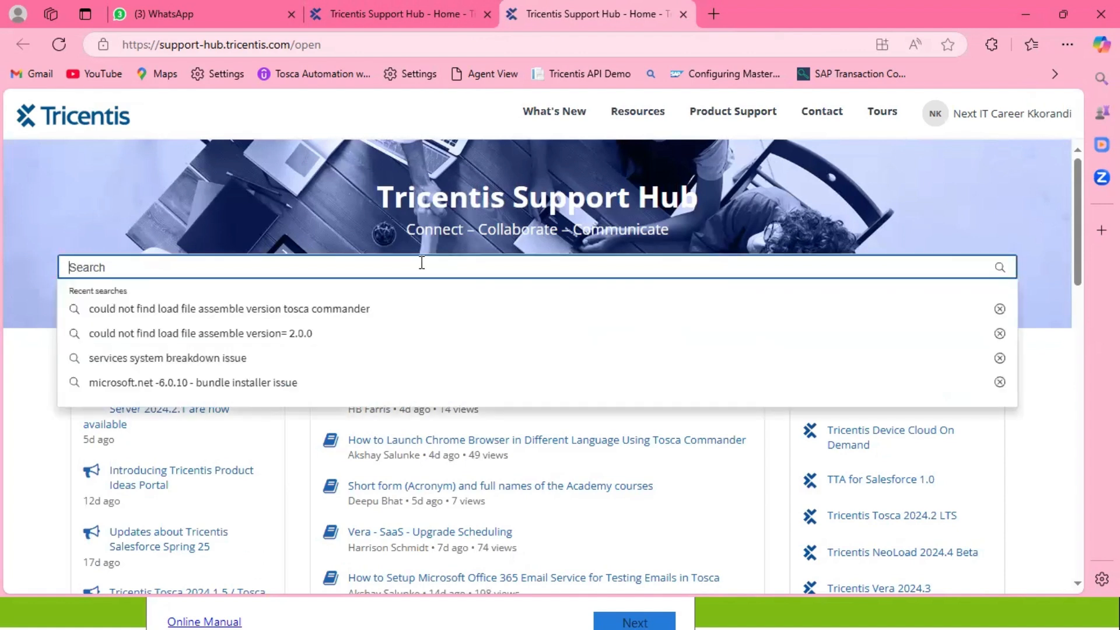
pyautogui.click(17, 395)
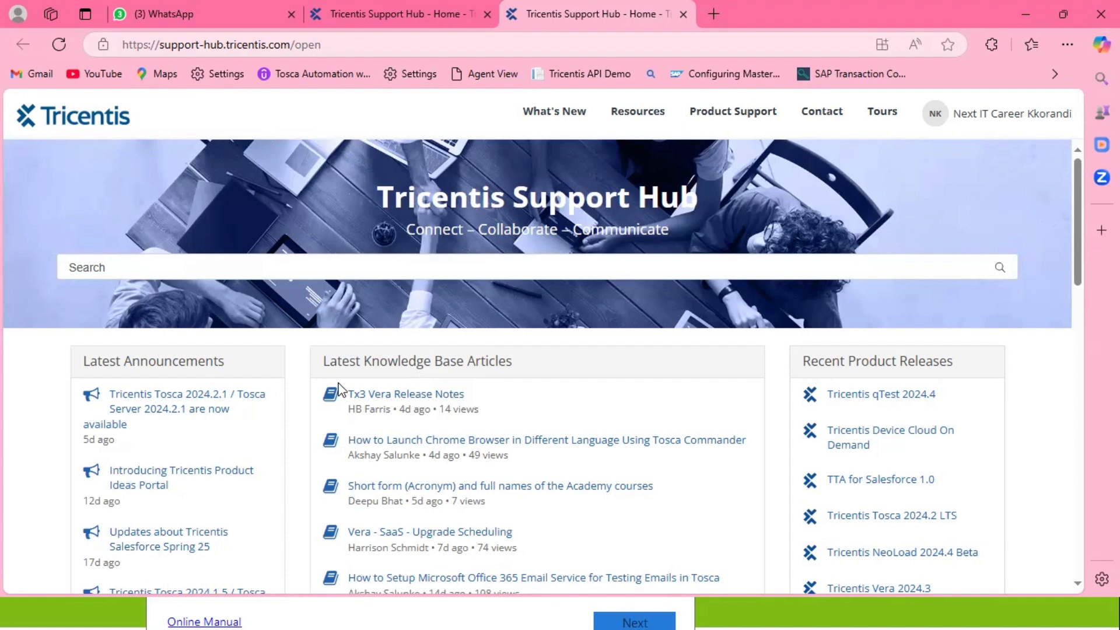
pyautogui.scroll(-1, 338, 391)
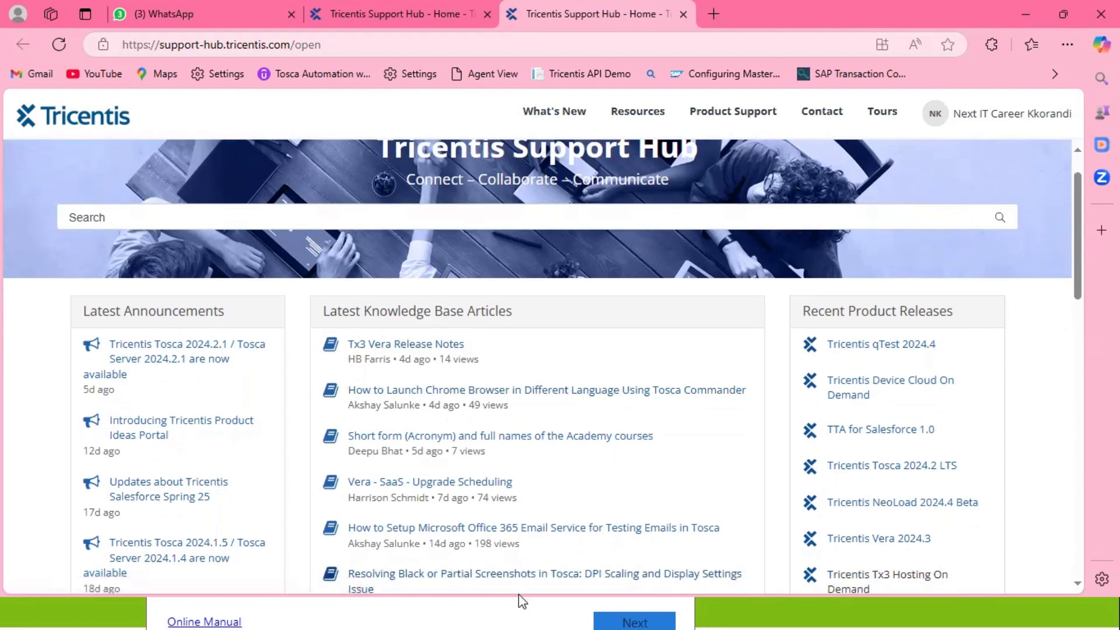
pyautogui.click(429, 605)
pyautogui.click(220, 613)
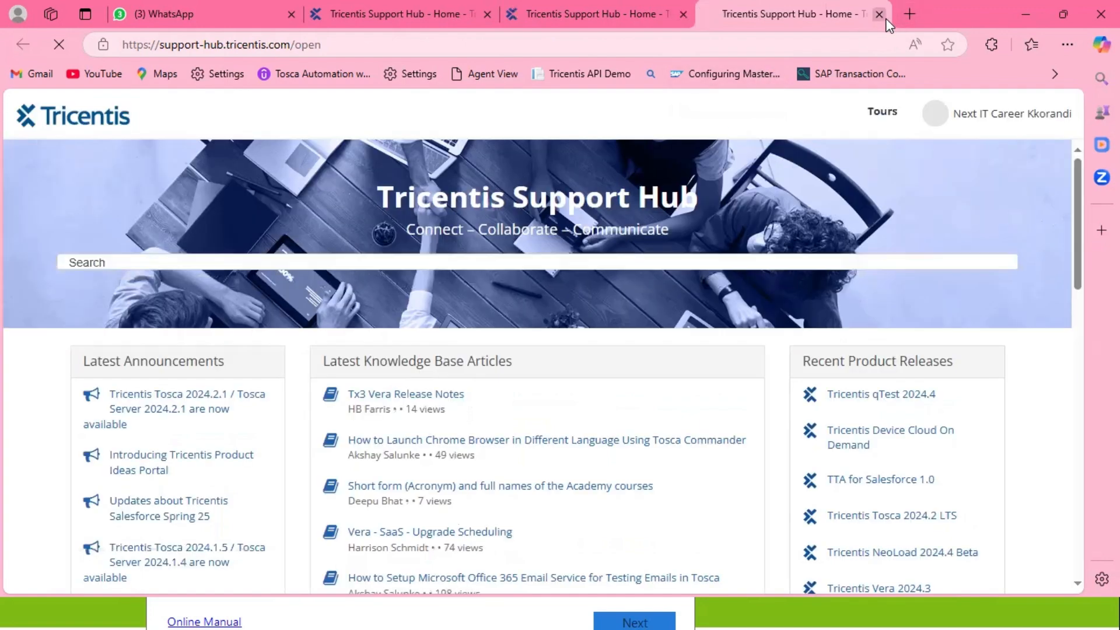
# Search Bing for 'SAP with solution Mnaager integration' and open Tricentis's Configure SAP Solution Manager Integration page.
pyautogui.click(706, 52)
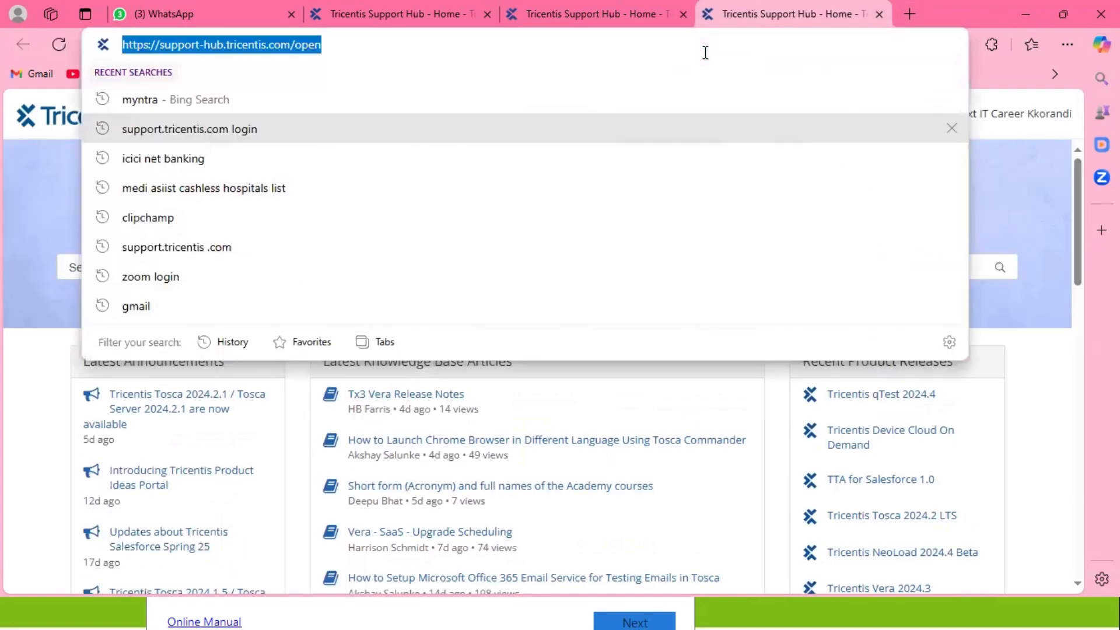
pyautogui.write('SAP ')
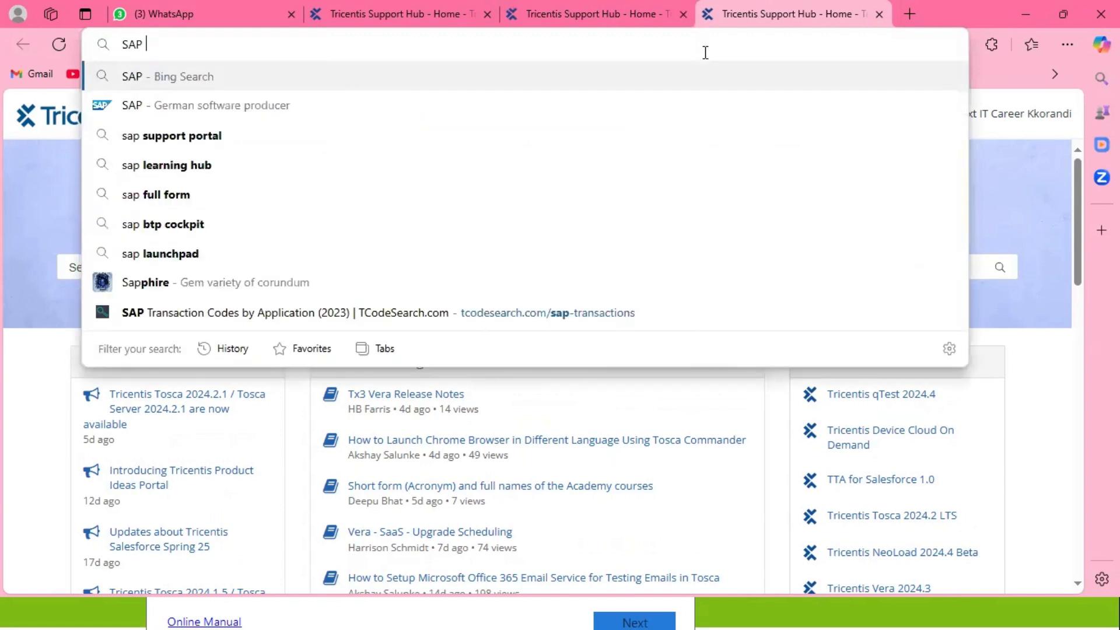
pyautogui.write('with so')
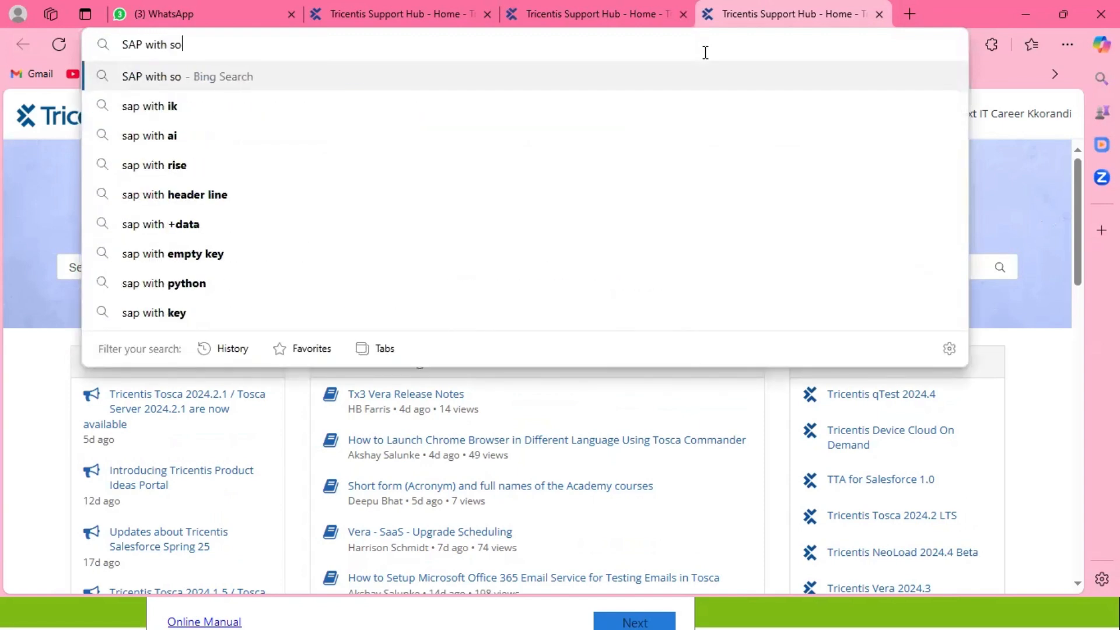
pyautogui.write('lution Mnaage')
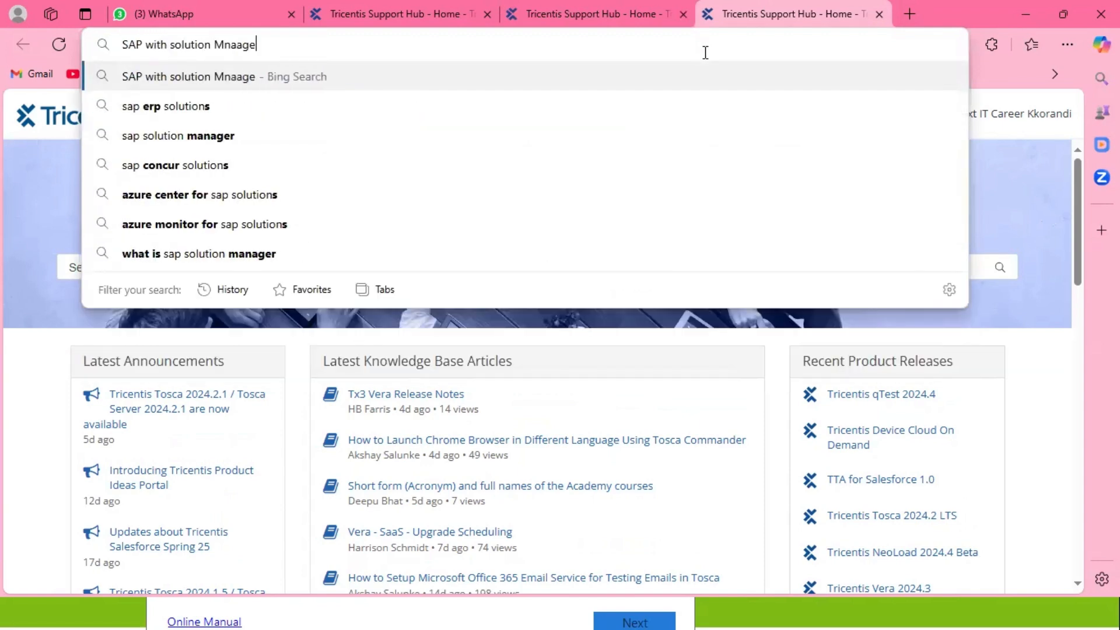
pyautogui.write('r integration')
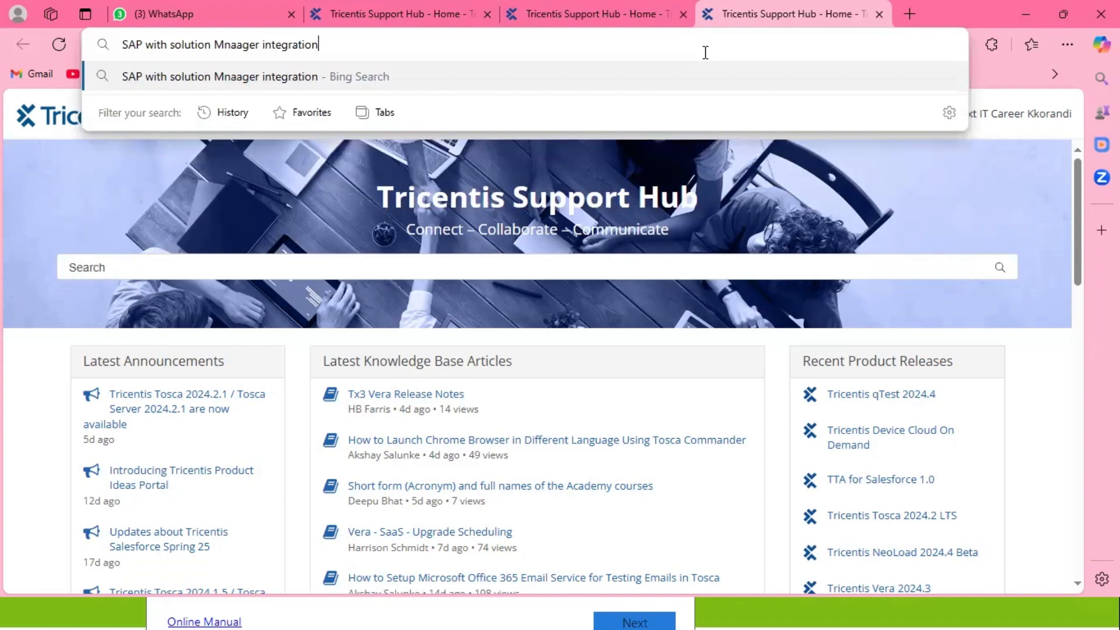
pyautogui.press('Return')
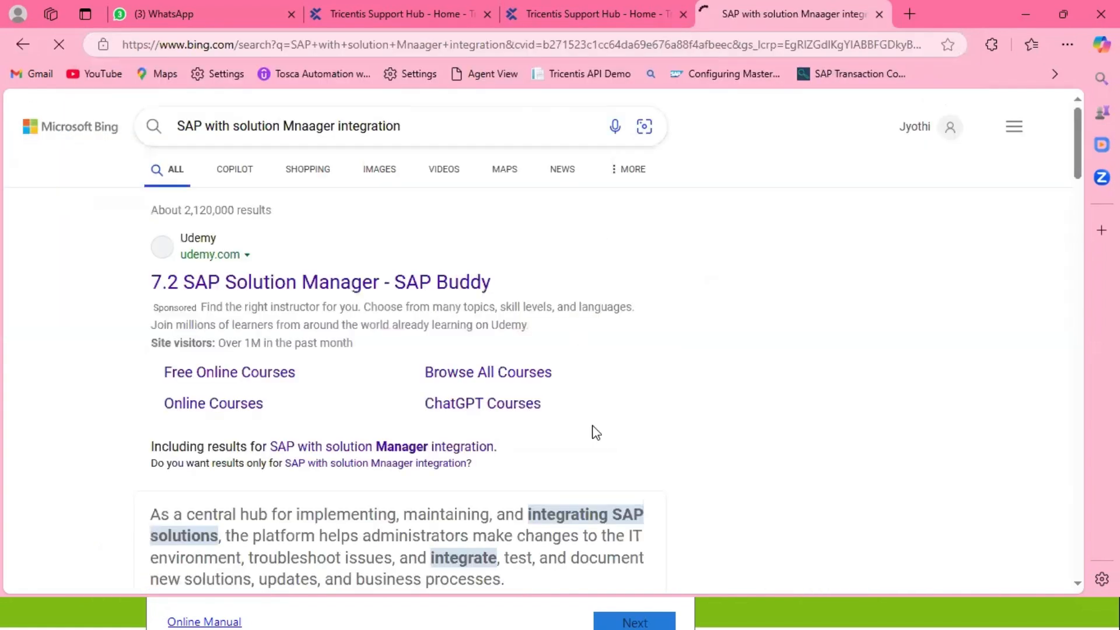
pyautogui.scroll(-7, 312, 401)
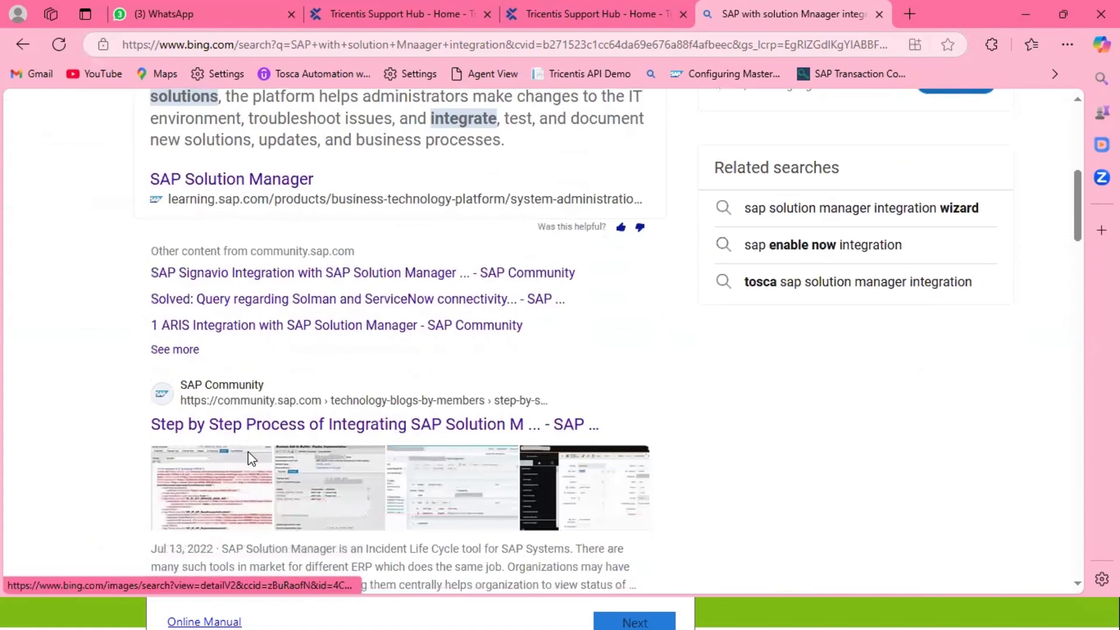
pyautogui.scroll(-4, 276, 413)
pyautogui.scroll(-10, 278, 412)
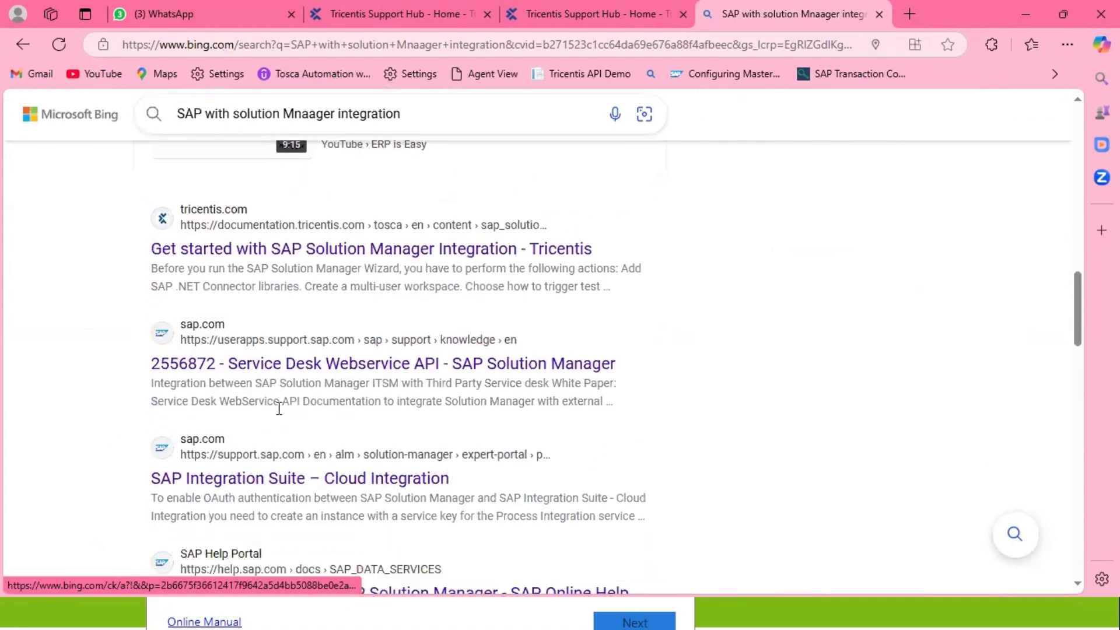
pyautogui.scroll(-6, 278, 415)
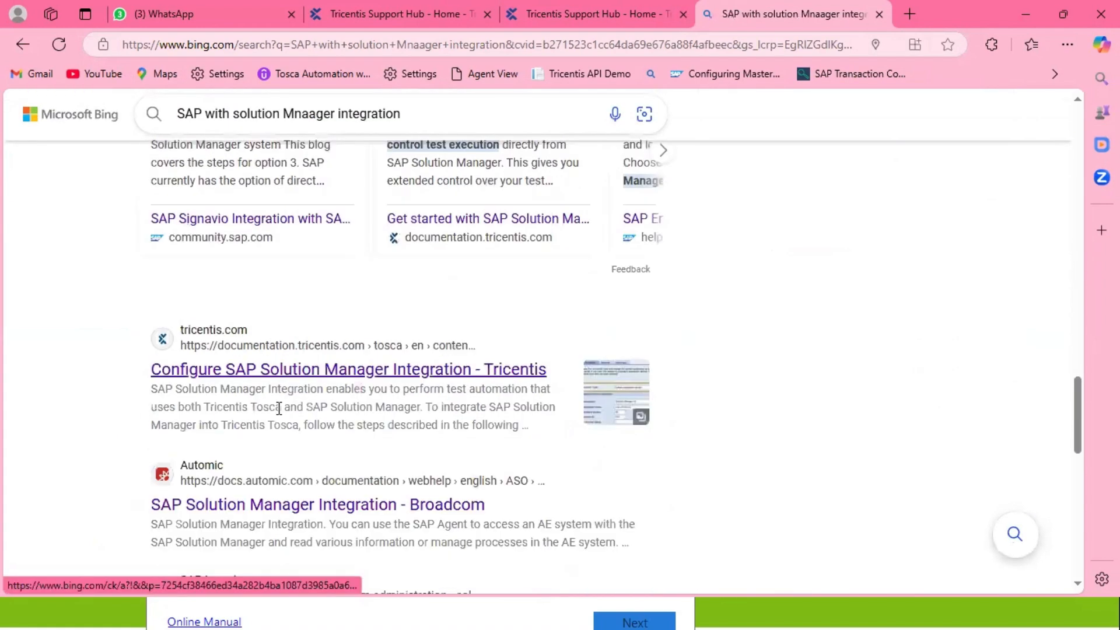
pyautogui.click(238, 352)
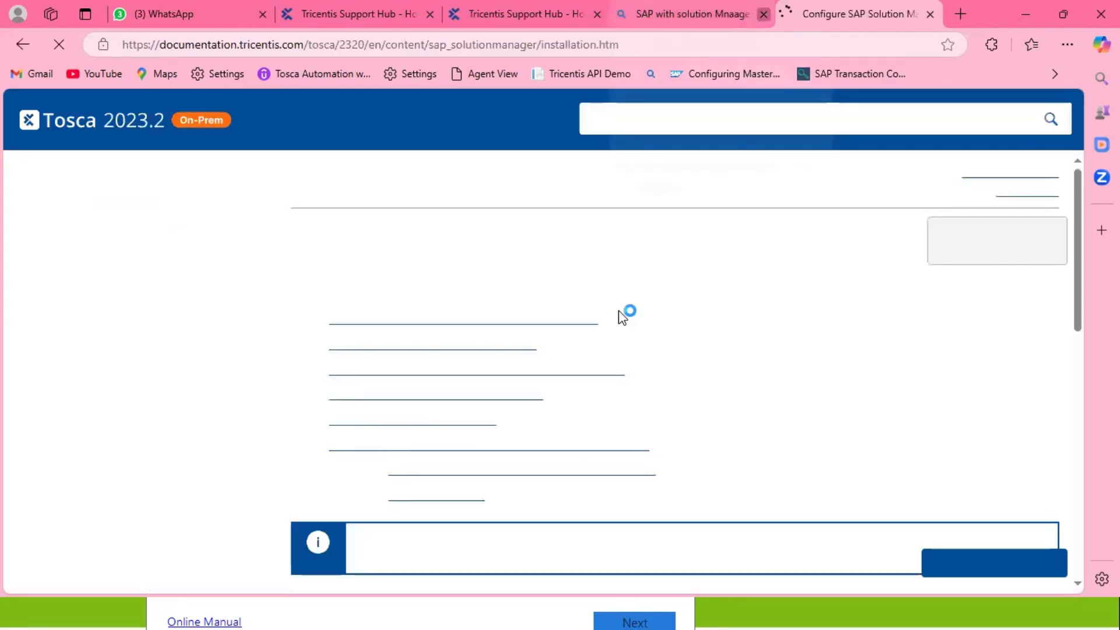
# Close the search tab, skim the installation page, then open 'Get started with SAP Solution Manager Integration'.
pyautogui.click(763, 14)
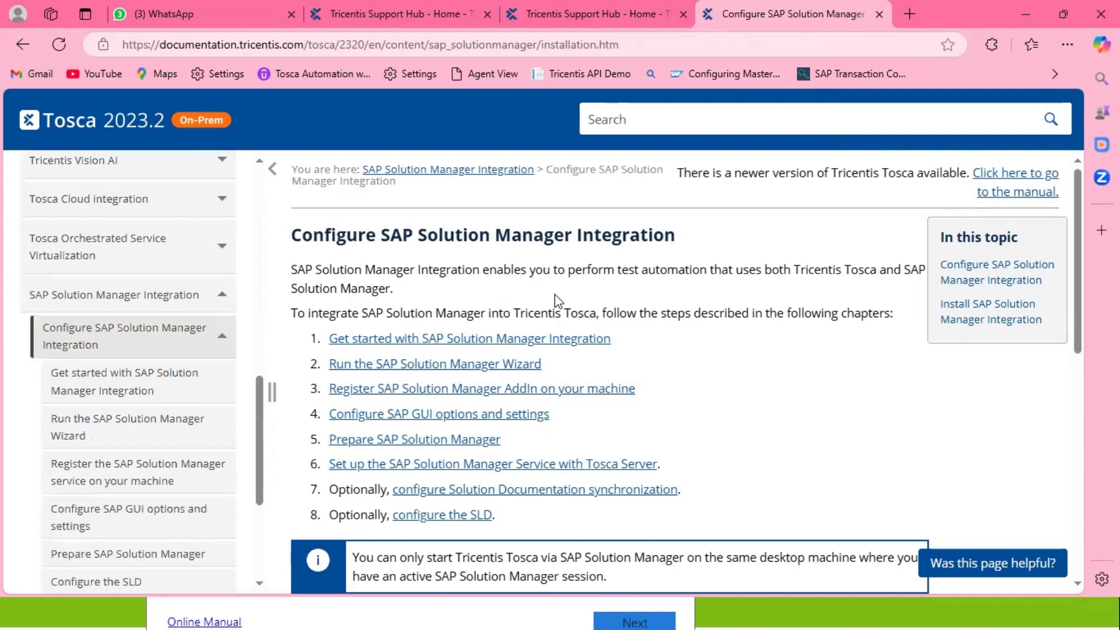
pyautogui.moveTo(303, 234); pyautogui.dragTo(656, 269)
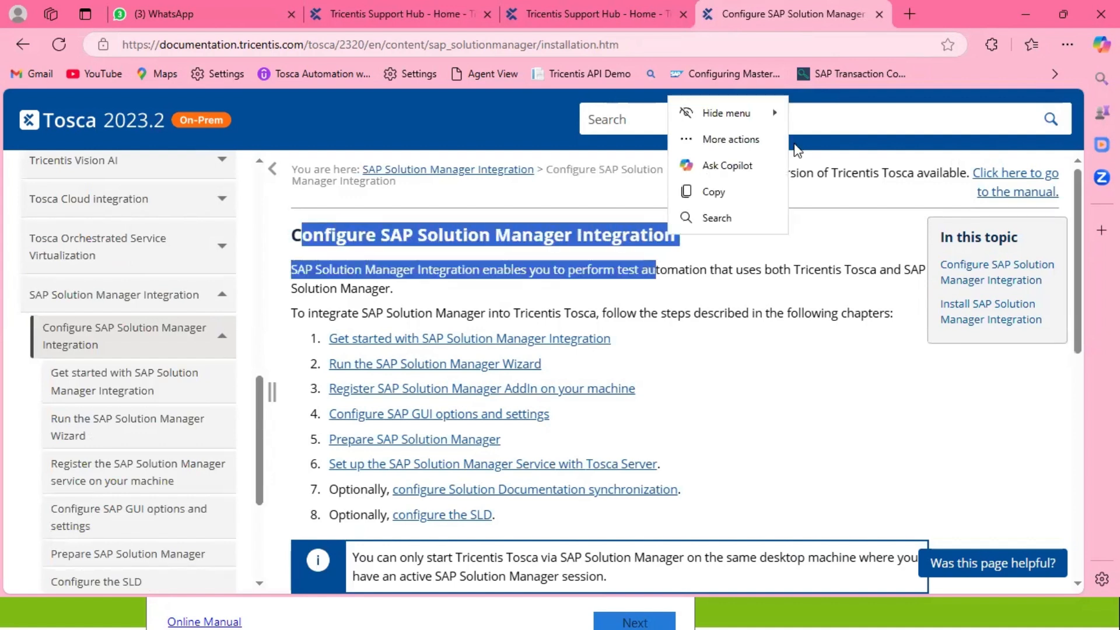
pyautogui.moveTo(98, 98); pyautogui.dragTo(168, 134)
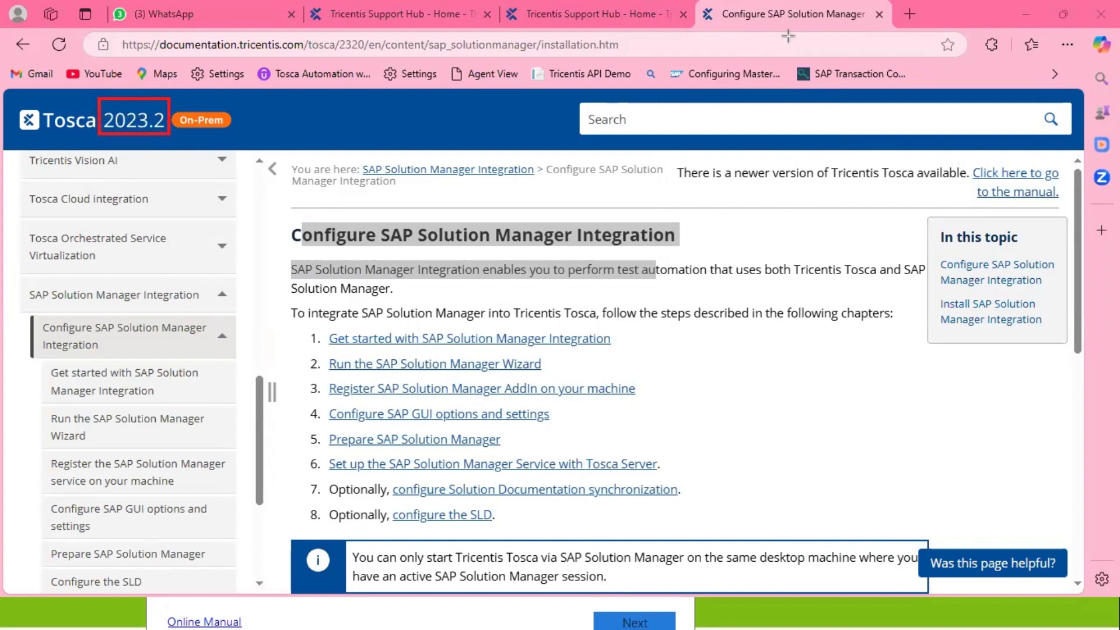
pyautogui.scroll(-7, 630, 290)
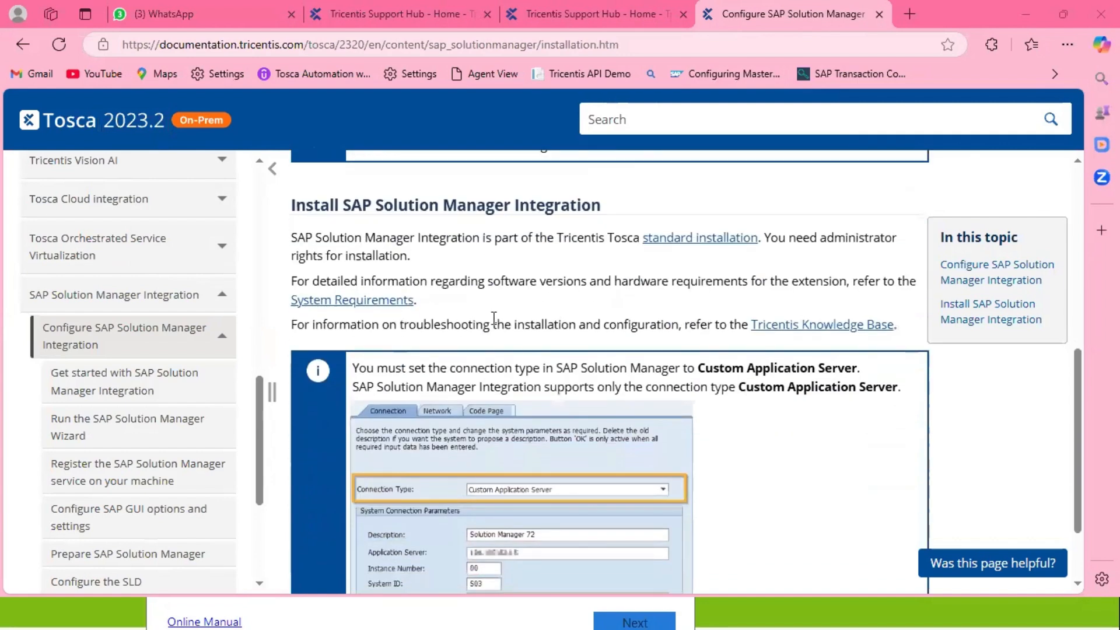
pyautogui.moveTo(296, 205); pyautogui.dragTo(605, 222)
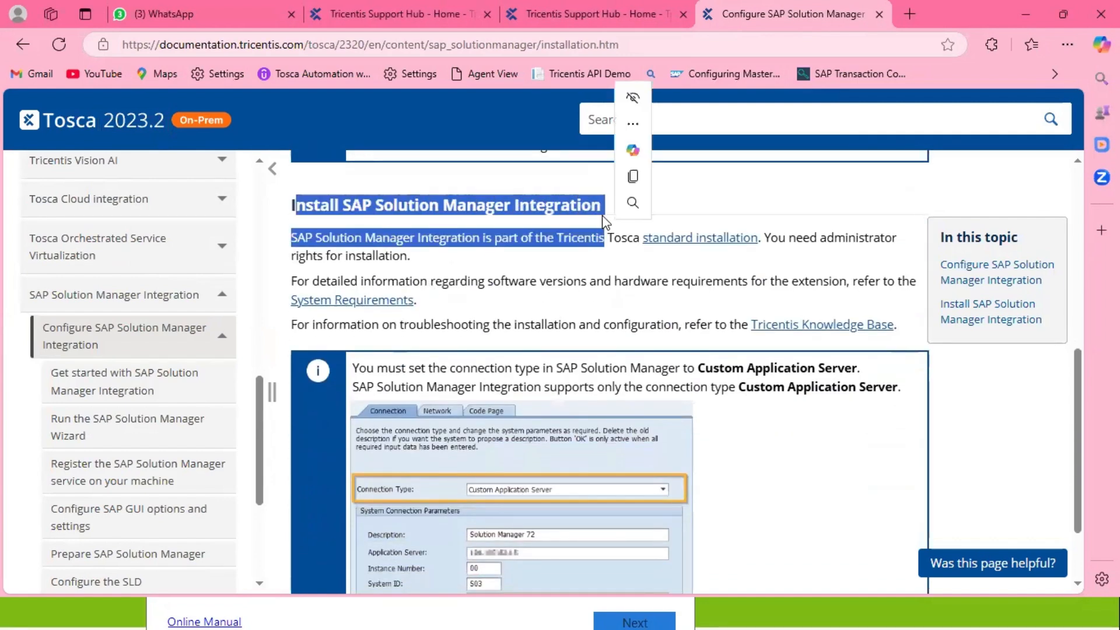
pyautogui.click(528, 330)
pyautogui.scroll(-2, 526, 331)
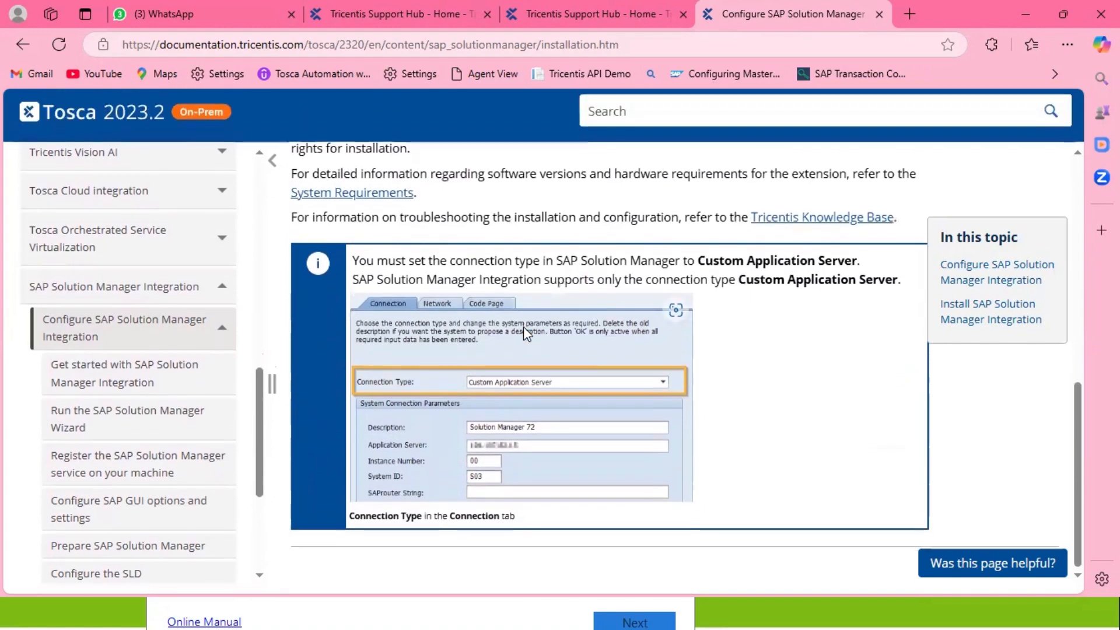
pyautogui.click(111, 385)
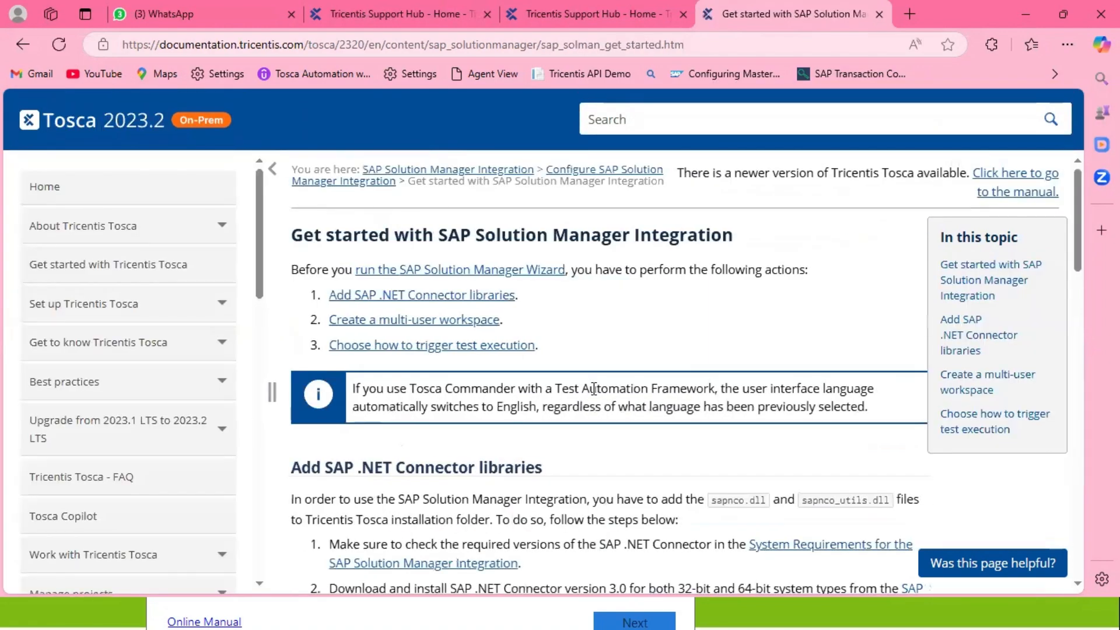
# Read through server setup steps 4–7 on the Get started documentation page.
pyautogui.scroll(-15, 594, 389)
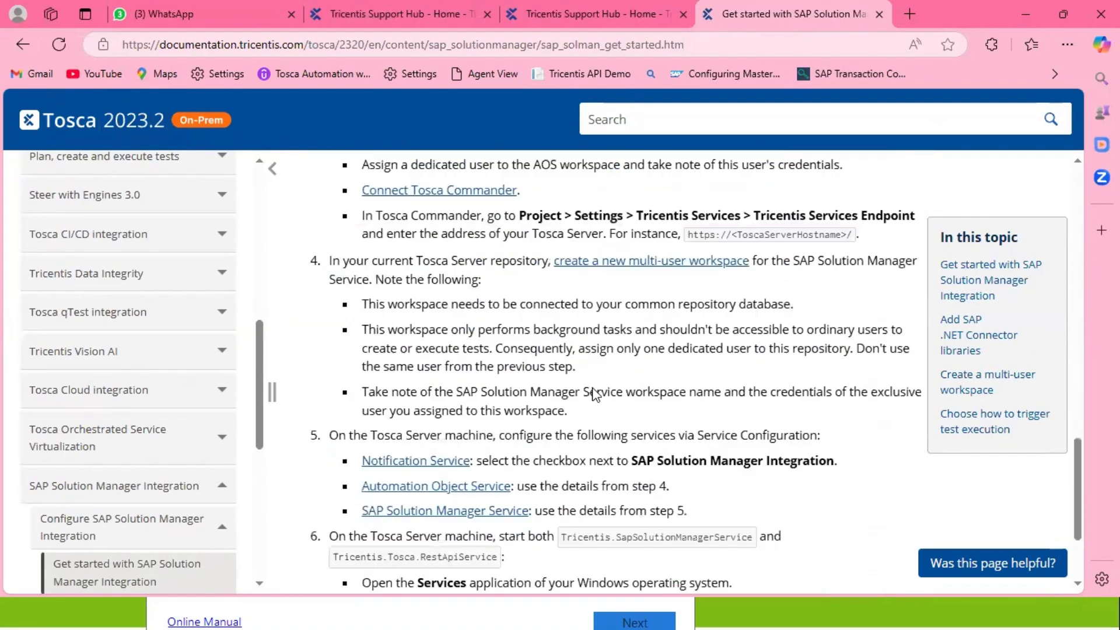
pyautogui.scroll(-3, 594, 391)
pyautogui.scroll(-7, 100, 381)
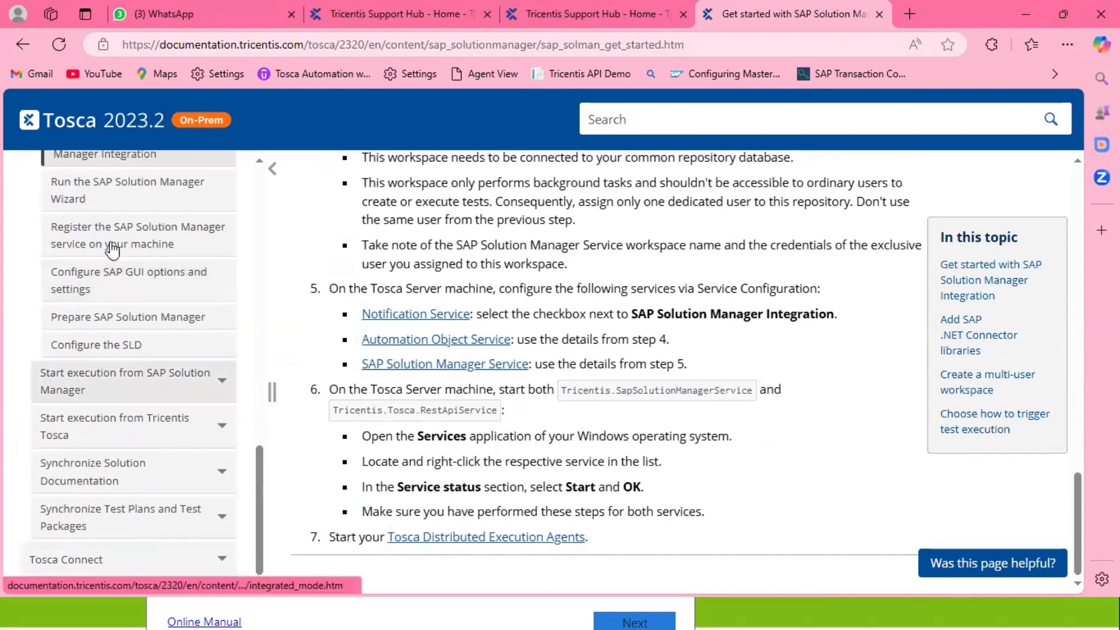
pyautogui.scroll(1, 156, 293)
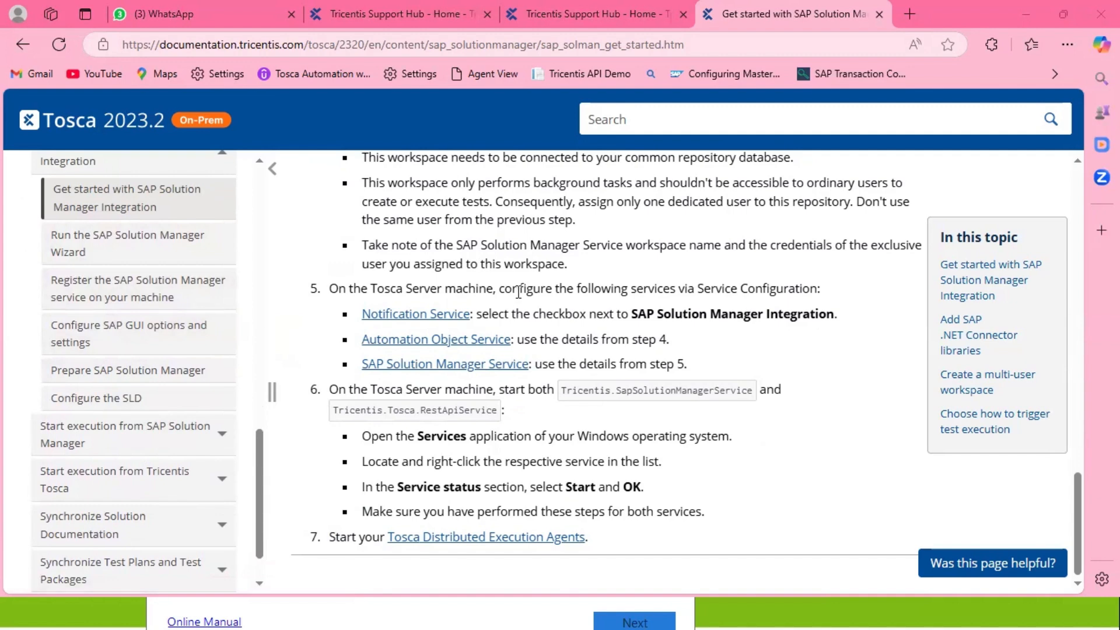
pyautogui.scroll(2, 520, 292)
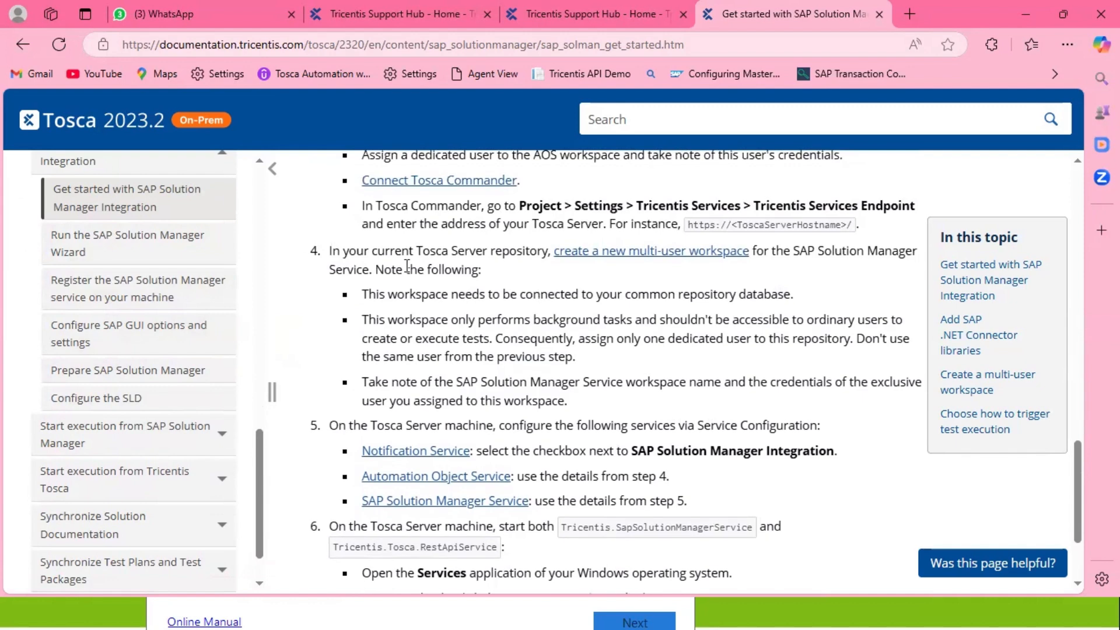
pyautogui.moveTo(356, 256); pyautogui.dragTo(330, 251)
pyautogui.click(456, 310)
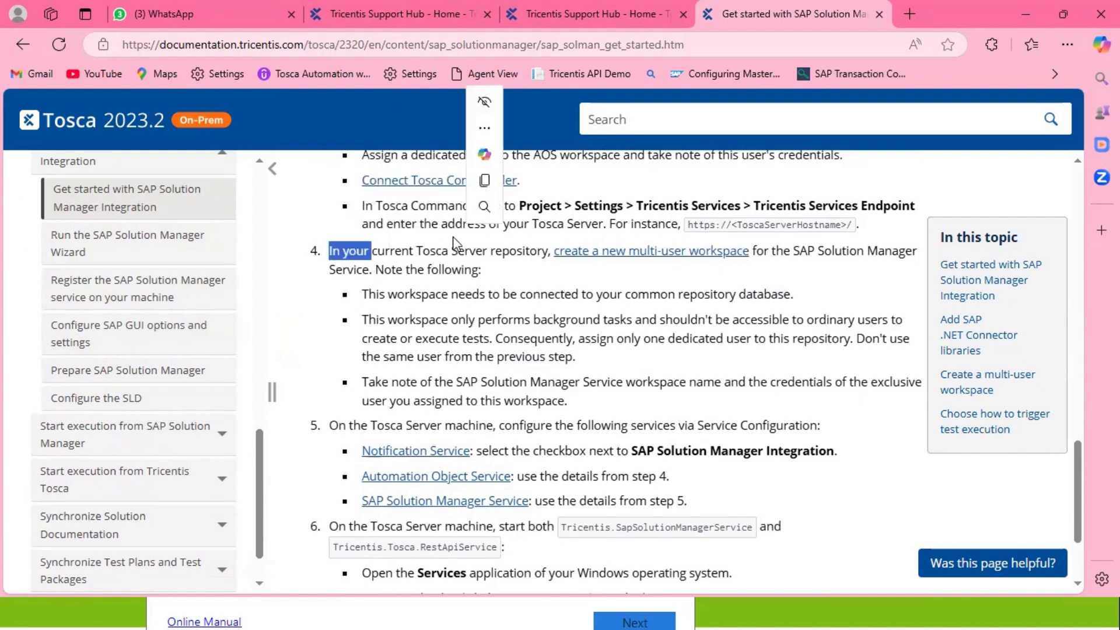
pyautogui.click(502, 353)
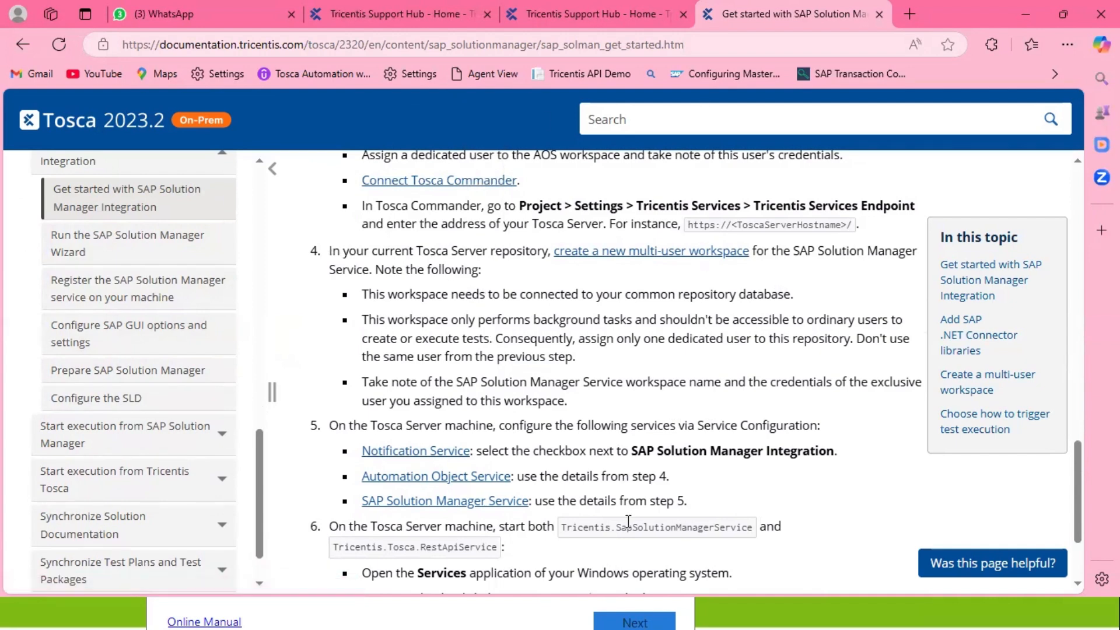
# Close the Integrate SAP Solution Manager 7.2 wizard to return to Tosca Commander.
pyautogui.click(521, 605)
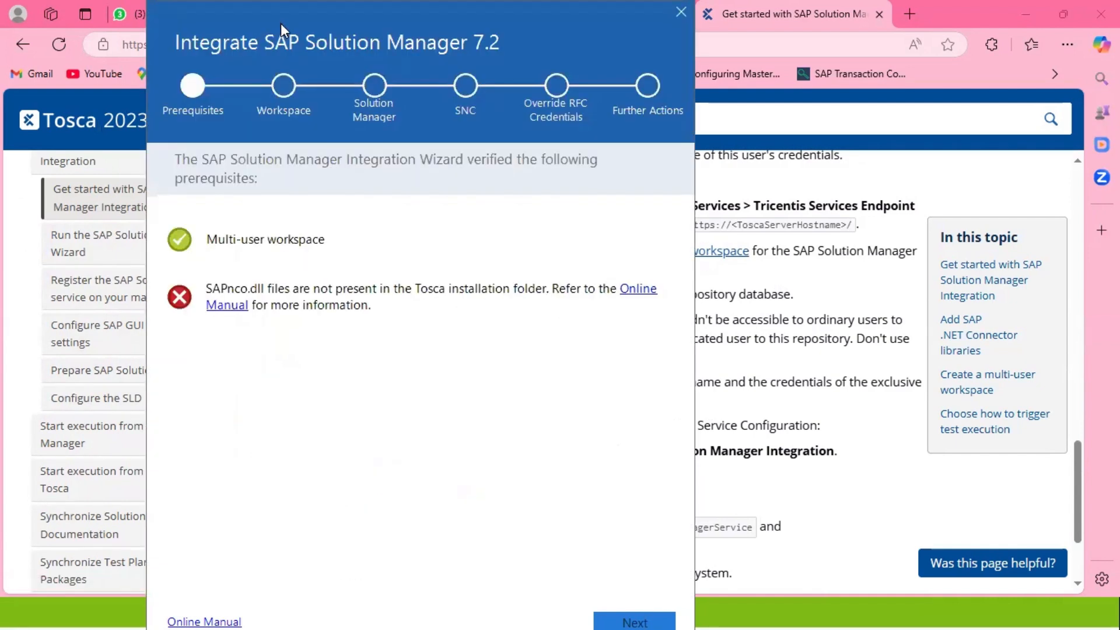
pyautogui.moveTo(281, 23); pyautogui.dragTo(283, 94)
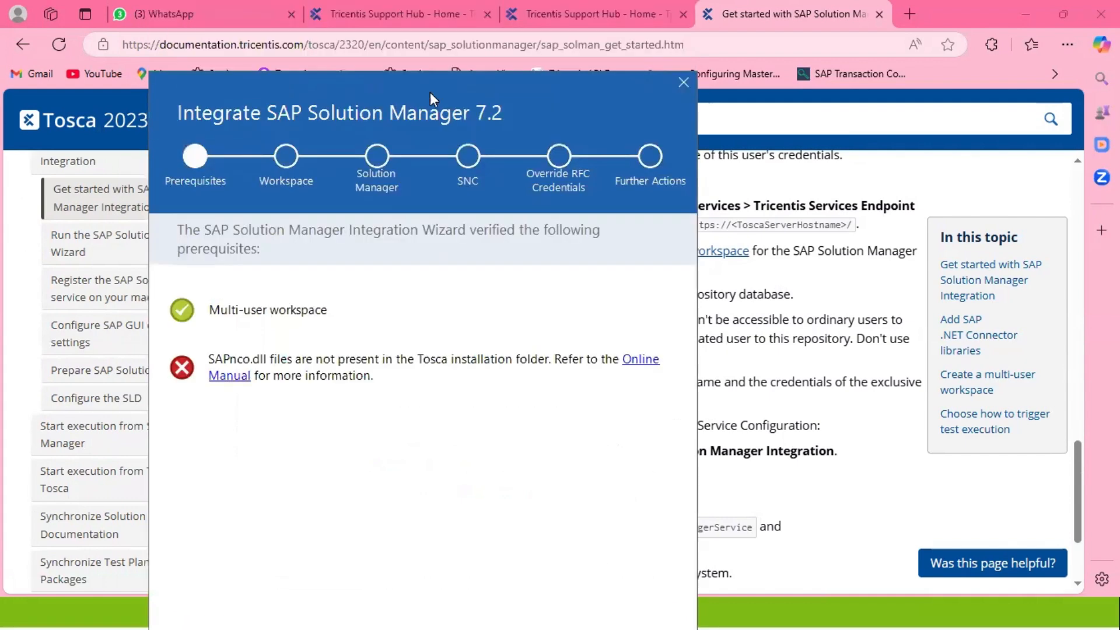
pyautogui.click(681, 82)
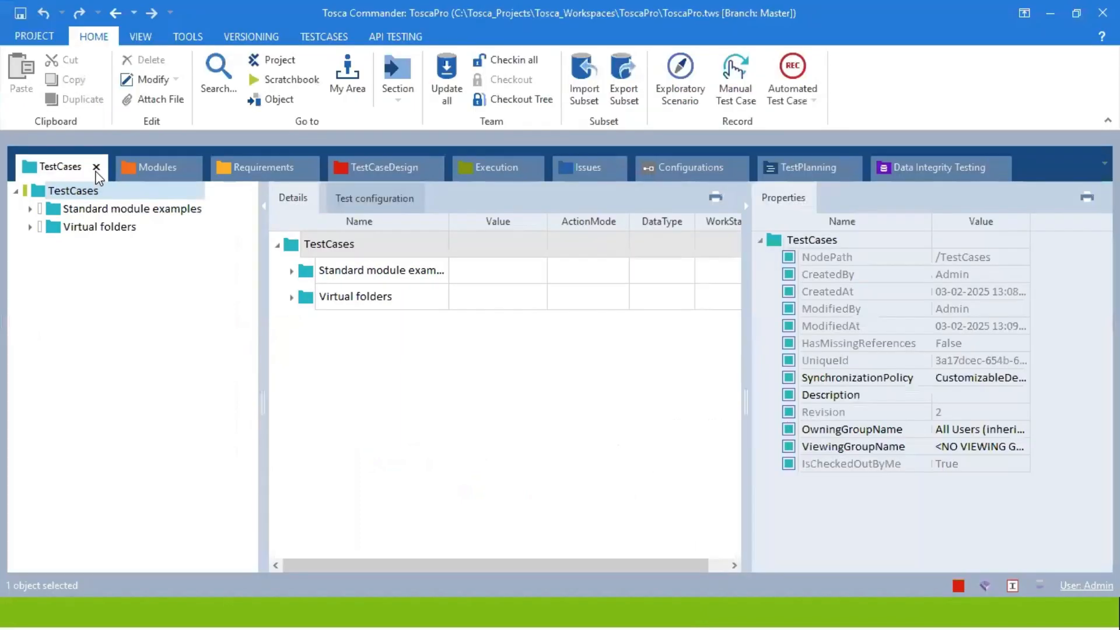
# Browse the Modules section to Standard modules > TBox XEngines > Sap.
pyautogui.click(135, 169)
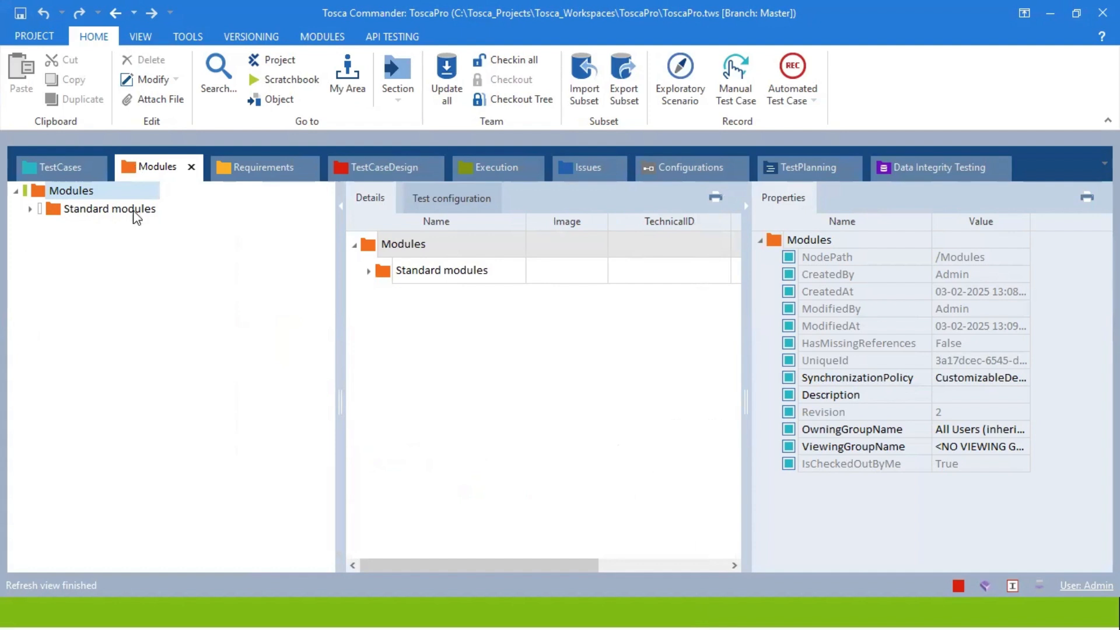
pyautogui.click(30, 209)
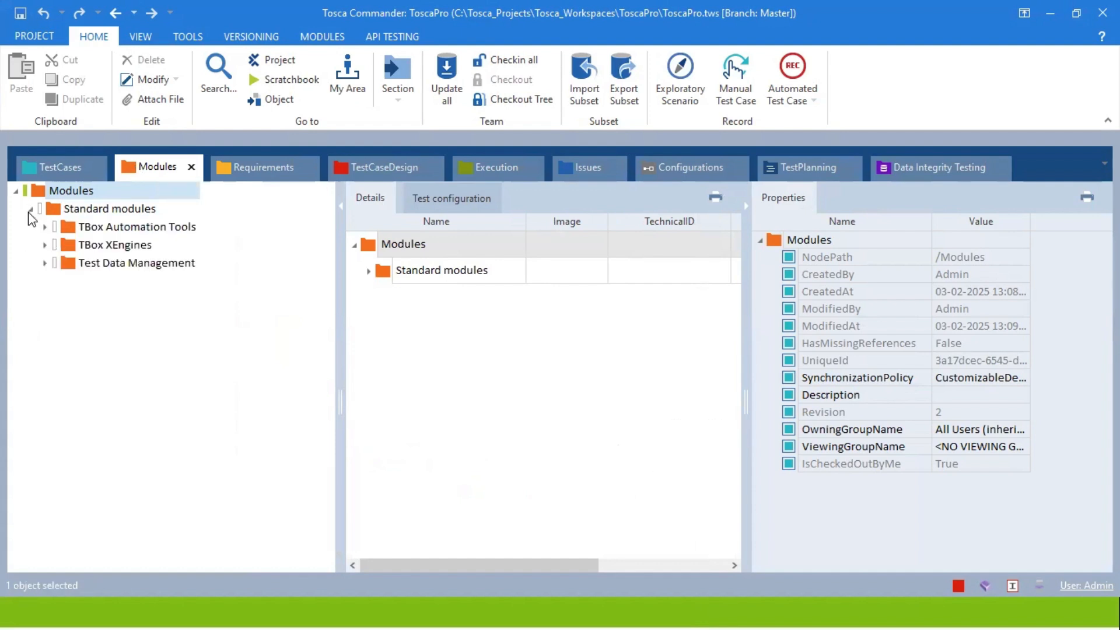
pyautogui.click(45, 245)
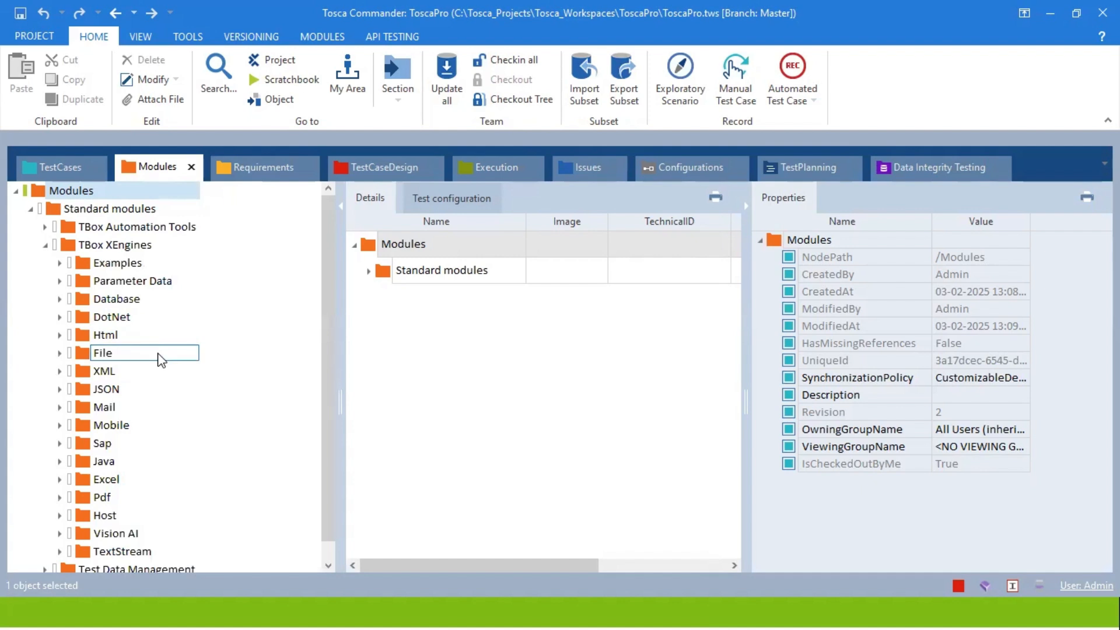
pyautogui.click(143, 442)
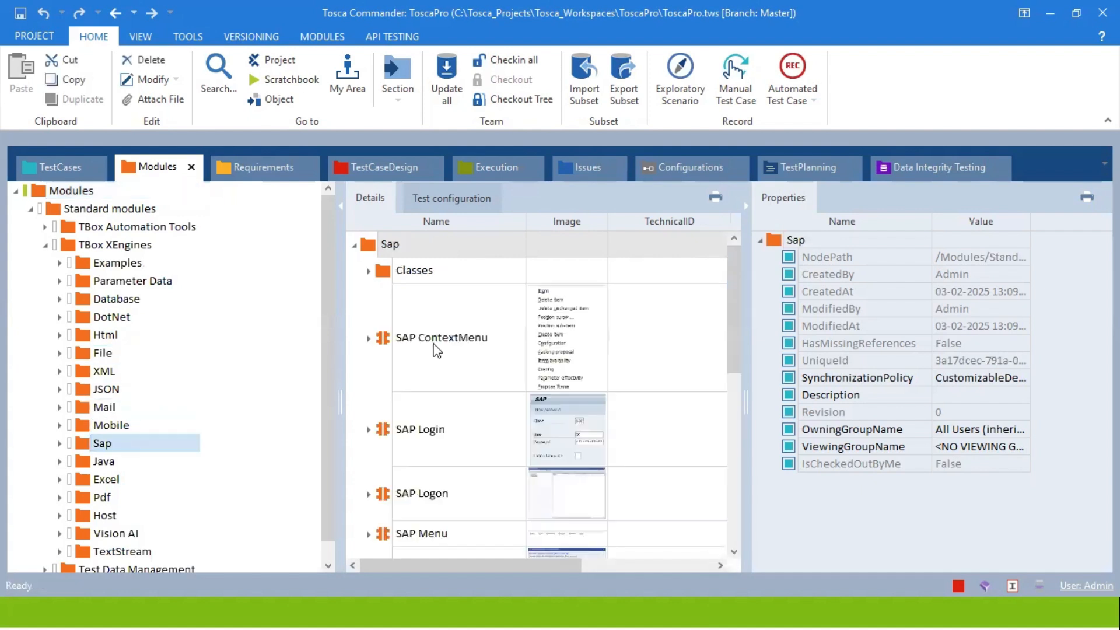
# Widen the Sap modules details list by collapsing the Properties pane.
pyautogui.moveTo(340, 342); pyautogui.dragTo(231, 325)
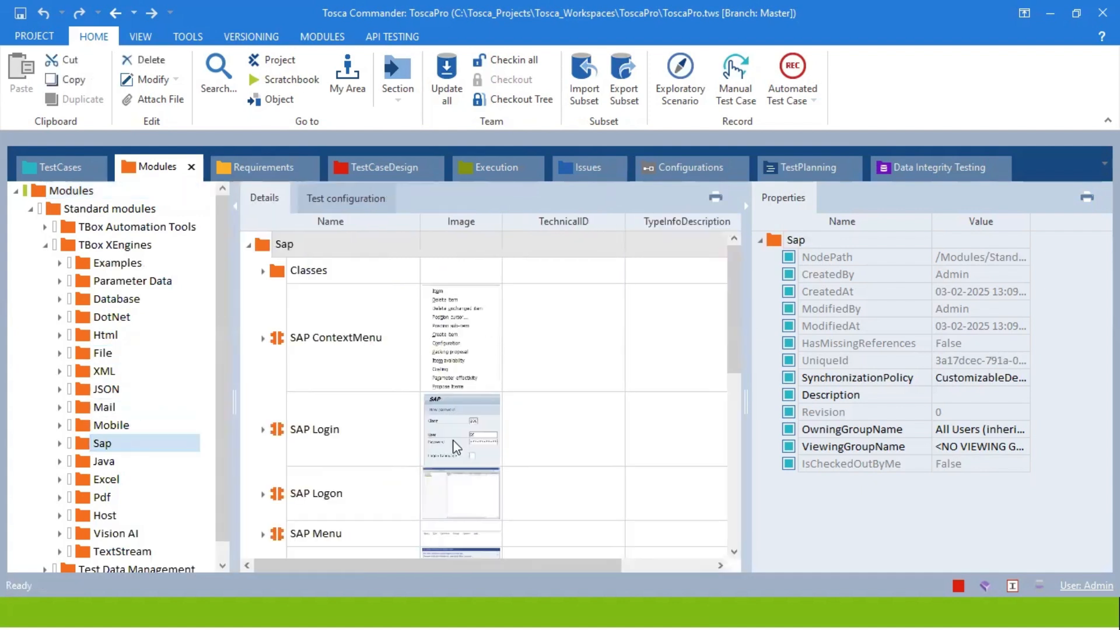
pyautogui.click(750, 202)
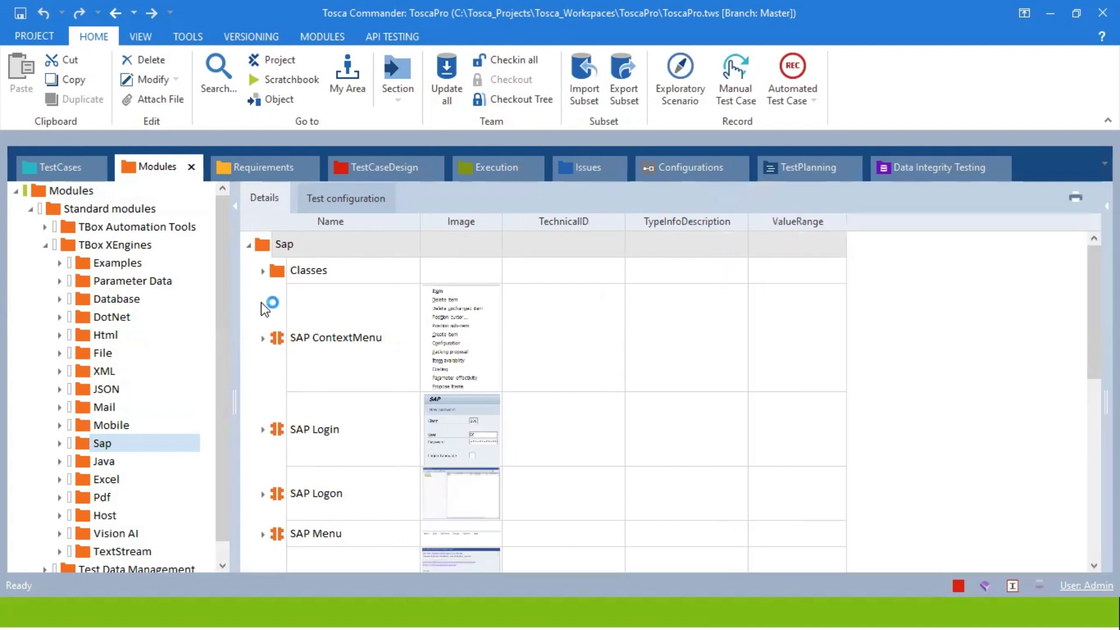
pyautogui.scroll(-5, 368, 455)
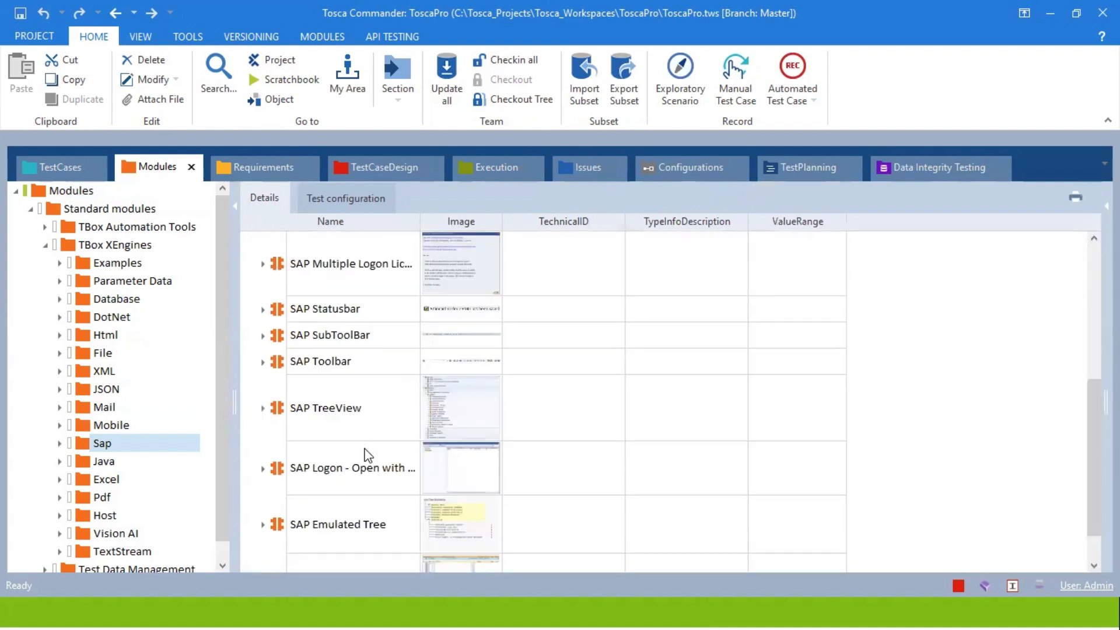
pyautogui.scroll(-1, 368, 455)
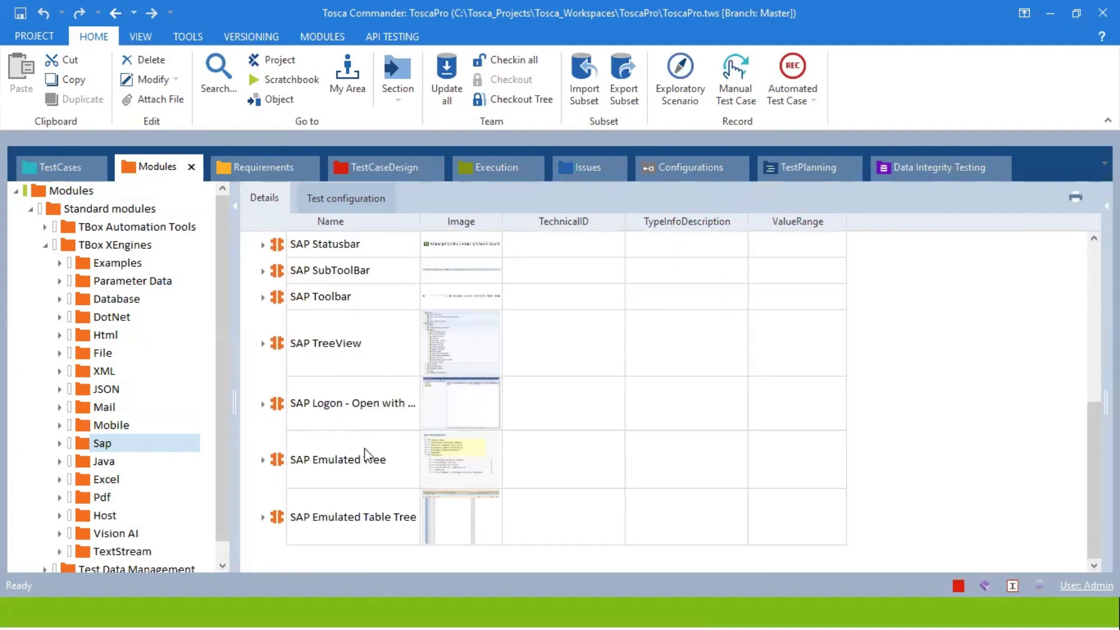
pyautogui.scroll(6, 325, 320)
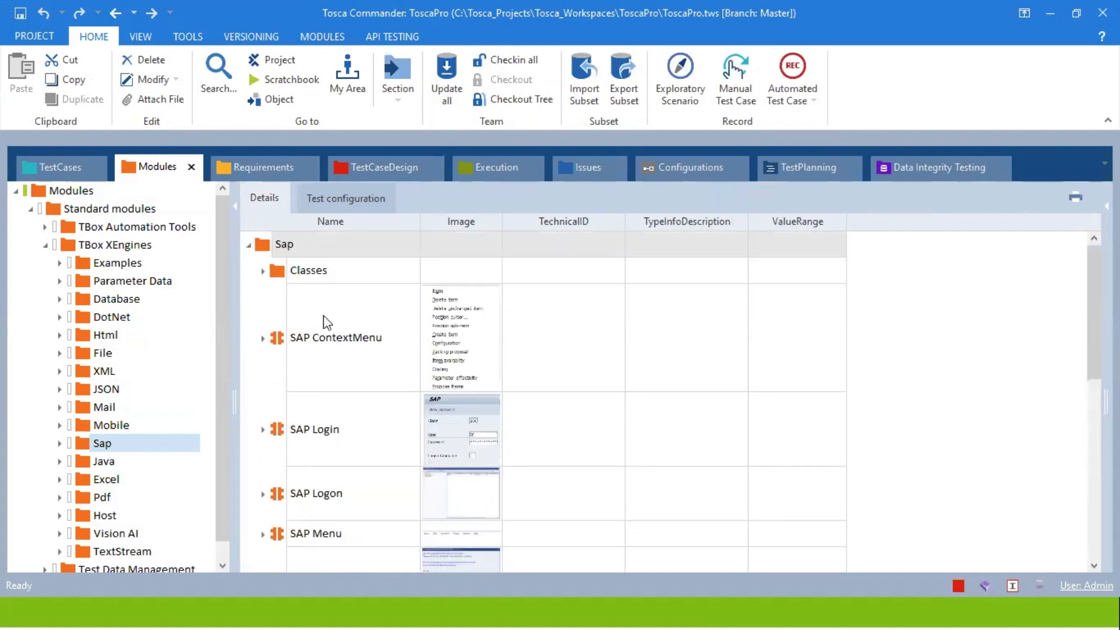
pyautogui.press('super')
# Launch SAP Logon from Windows search, then bring Tosca Commander back to the front.
pyautogui.write('SAP')
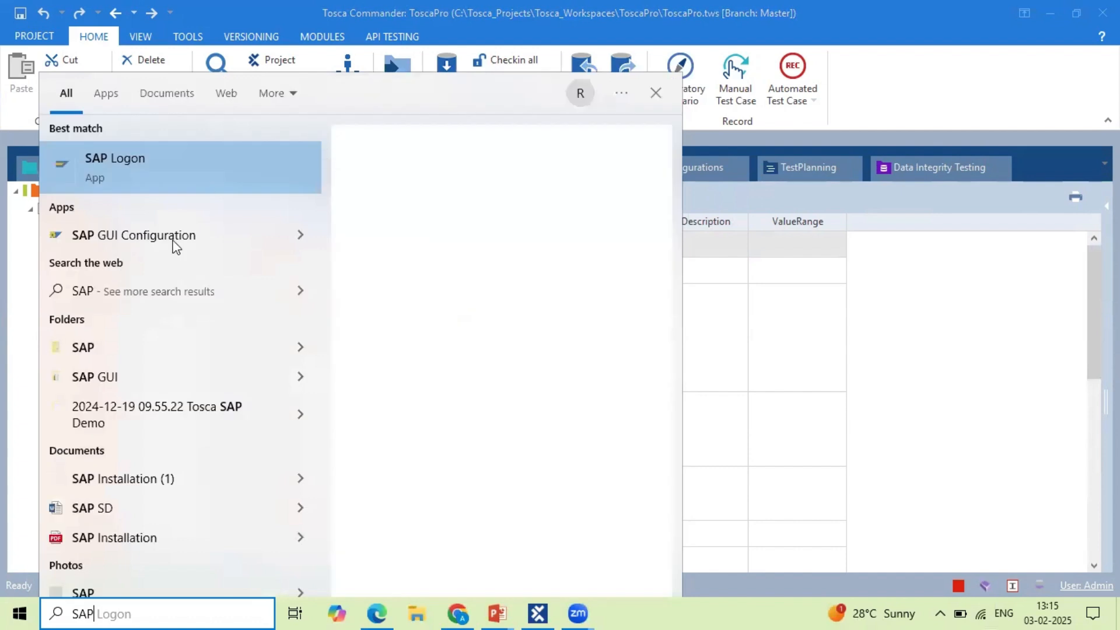
pyautogui.click(132, 173)
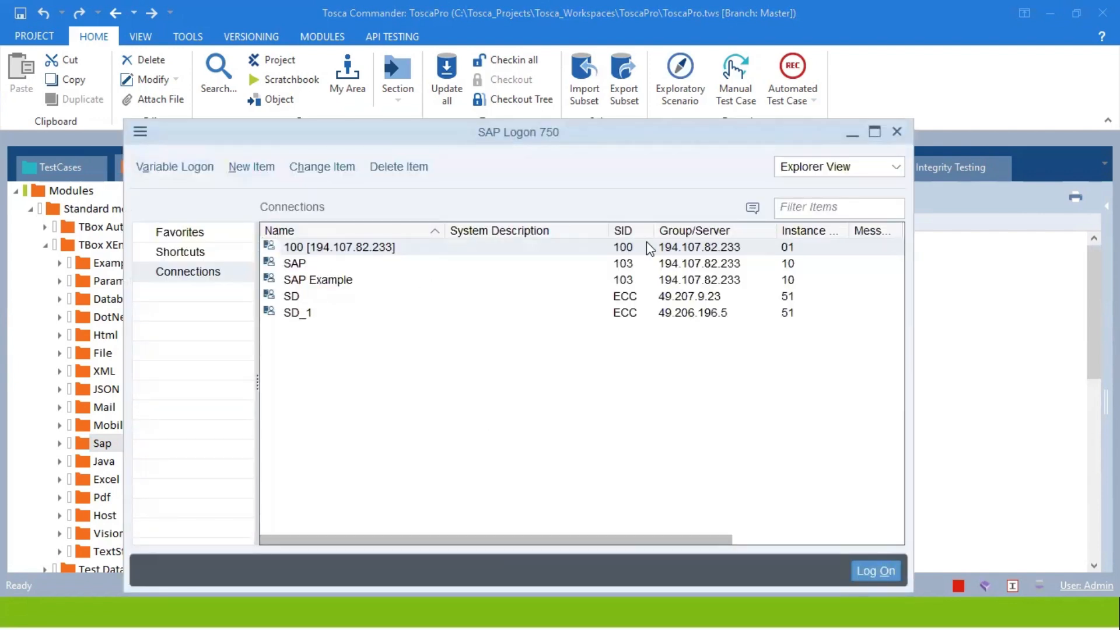
pyautogui.click(1006, 113)
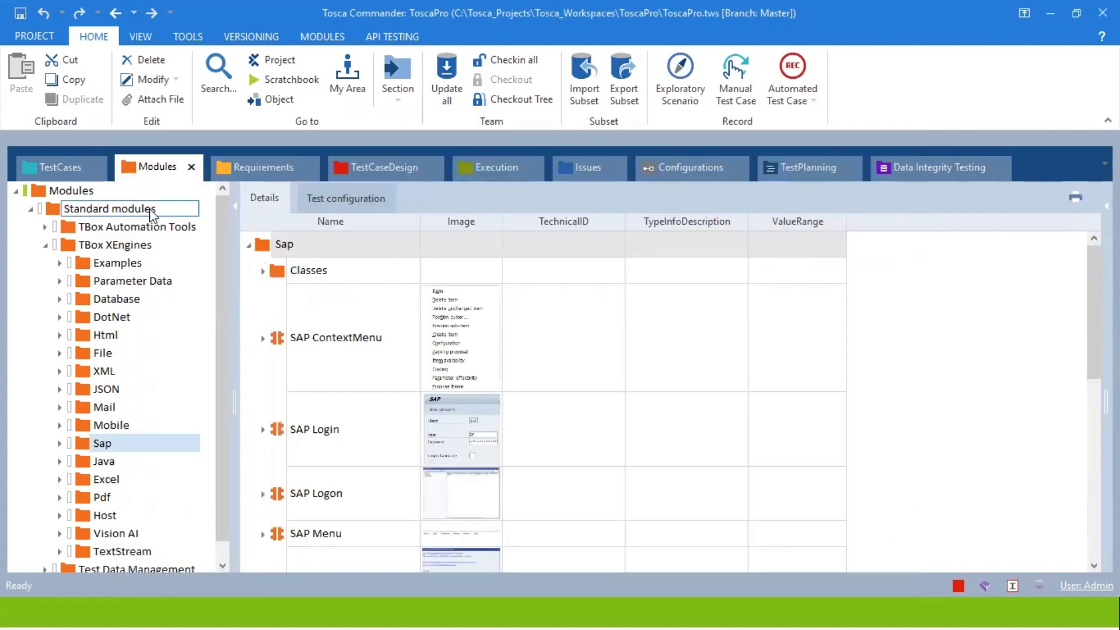
# Create test case 'SAP Login Functionality' under TestCases and enlarge its details area.
pyautogui.click(58, 164)
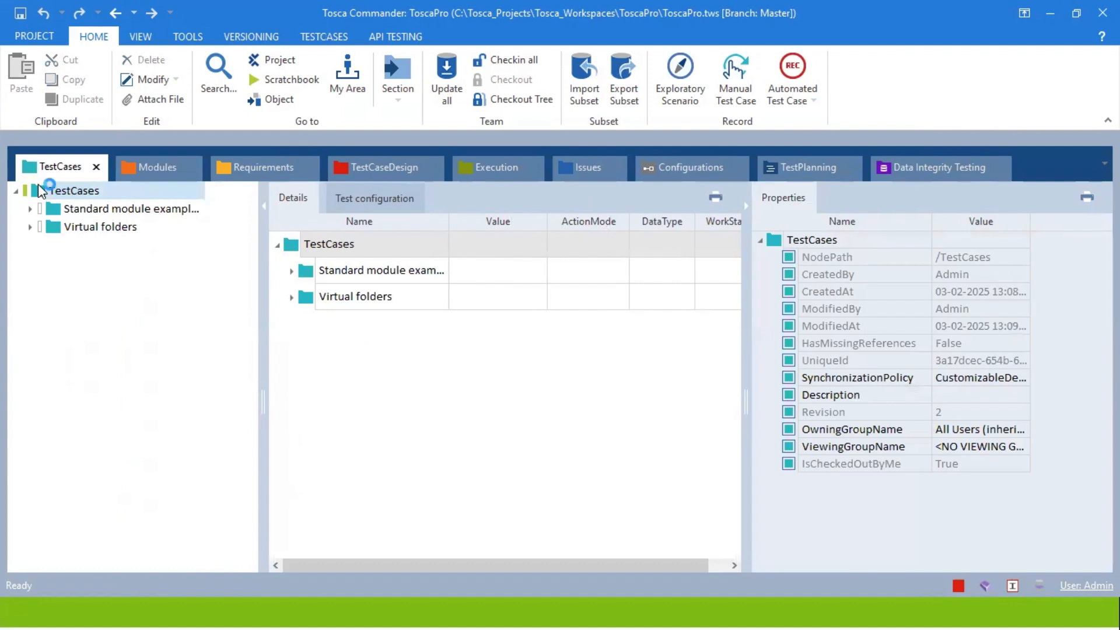
pyautogui.click(40, 191)
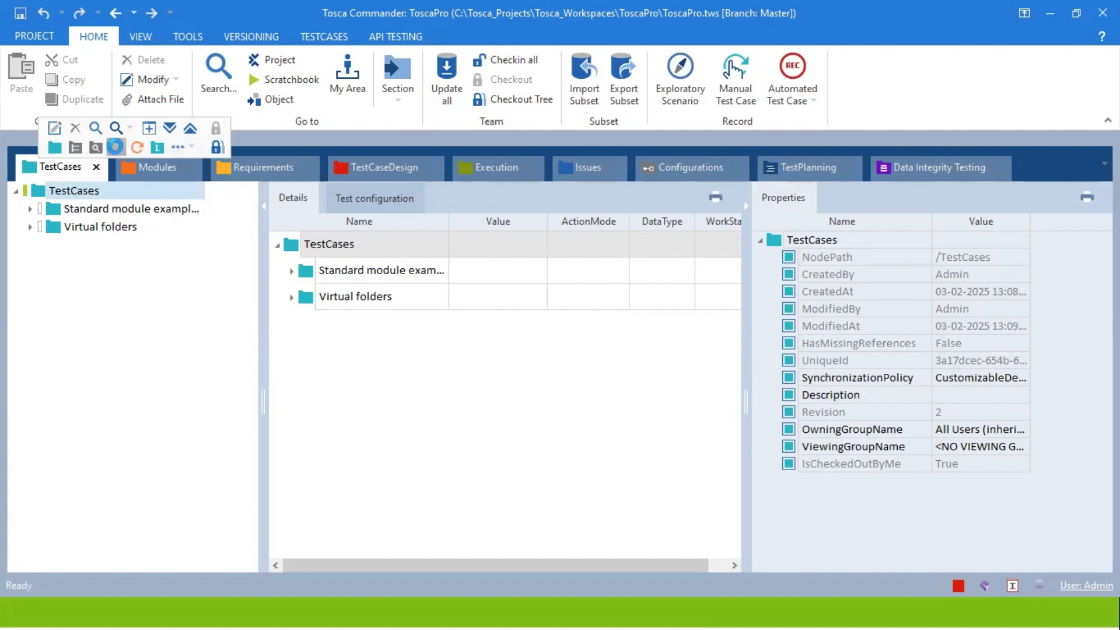
pyautogui.click(103, 145)
pyautogui.write('SAP')
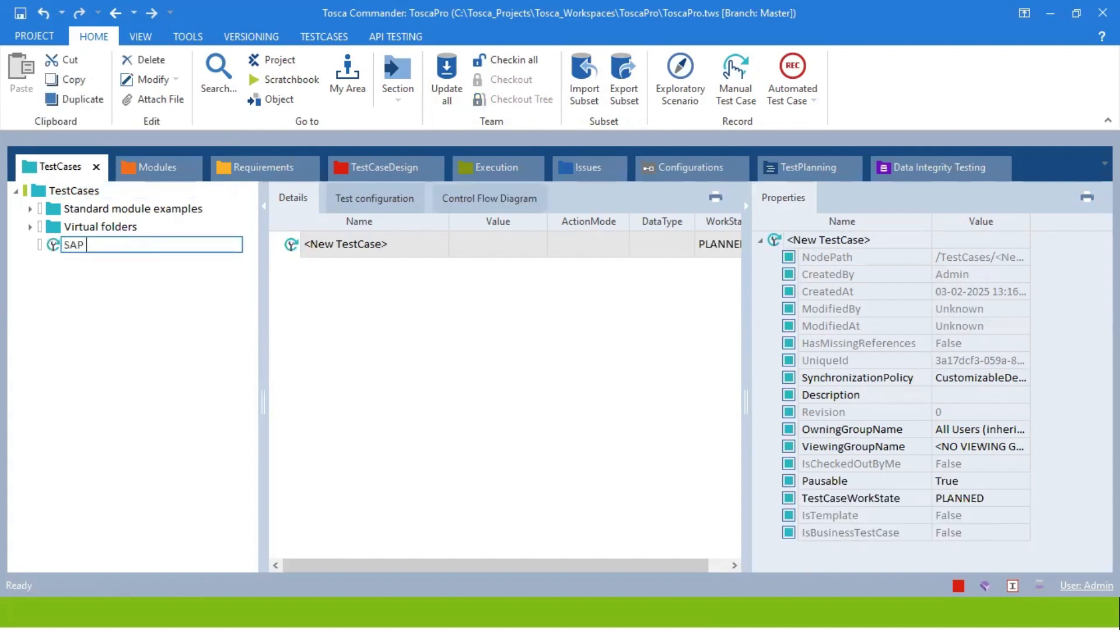
pyautogui.write(' Login Functionality')
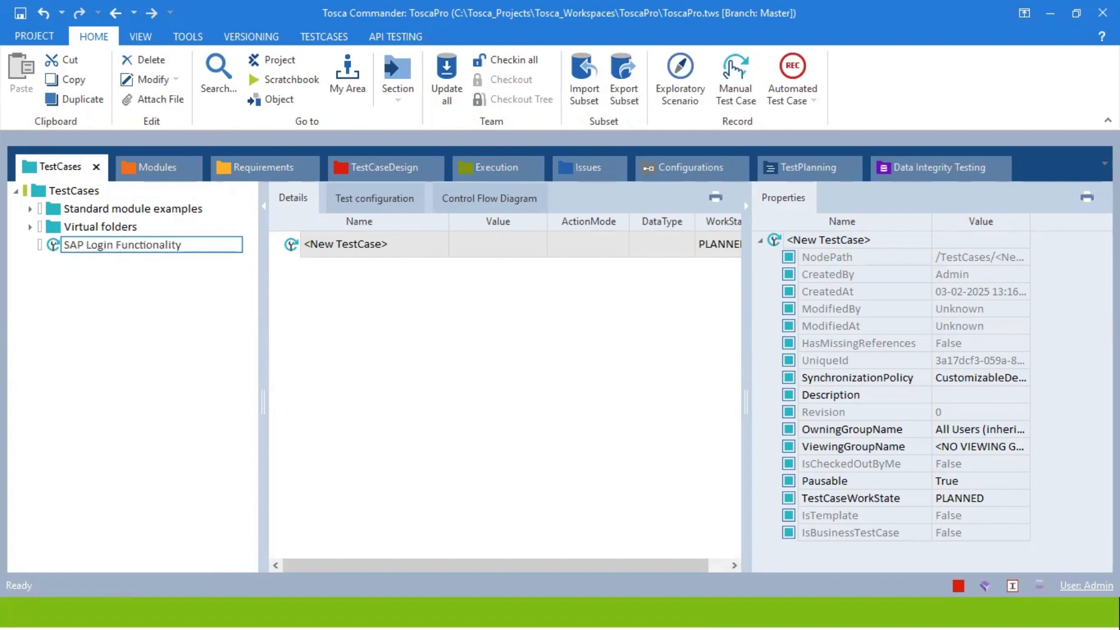
pyautogui.press('Return')
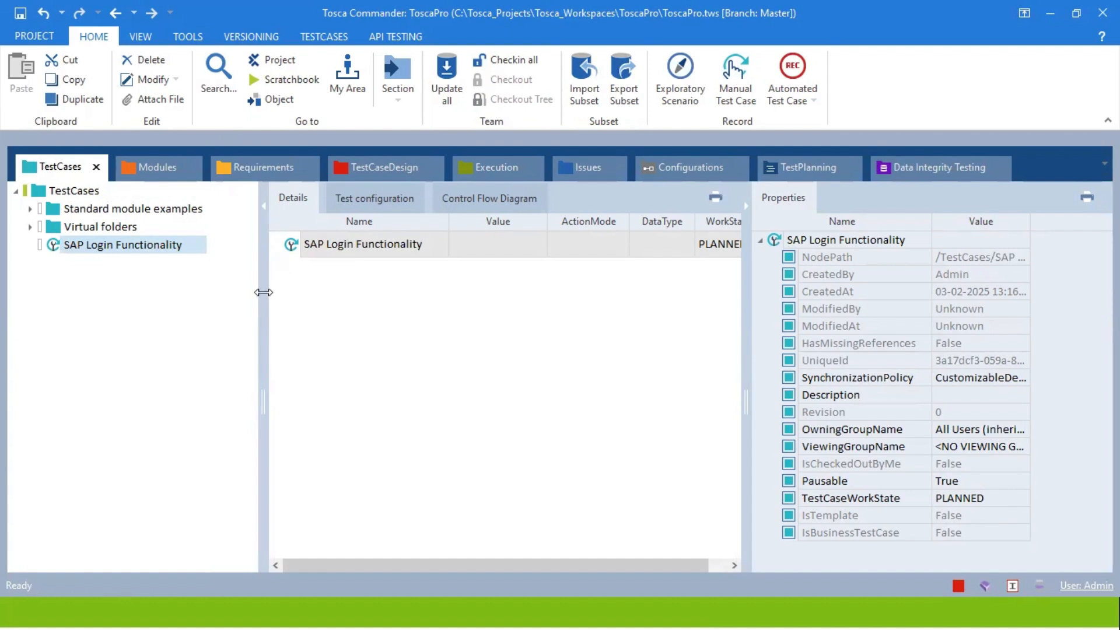
pyautogui.moveTo(263, 291); pyautogui.dragTo(209, 286)
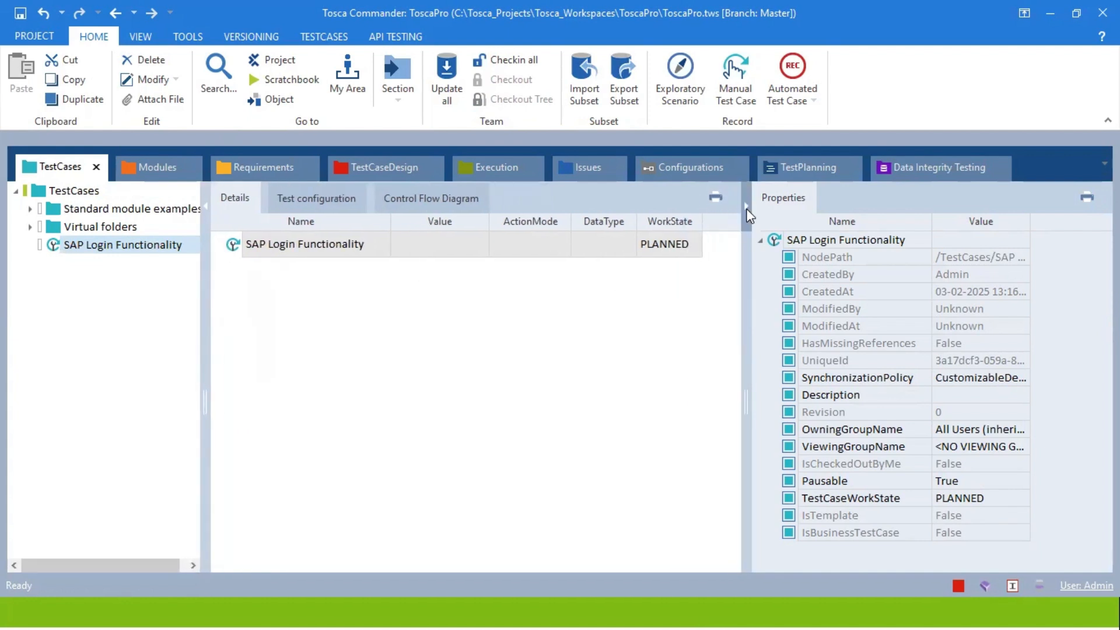
pyautogui.click(751, 198)
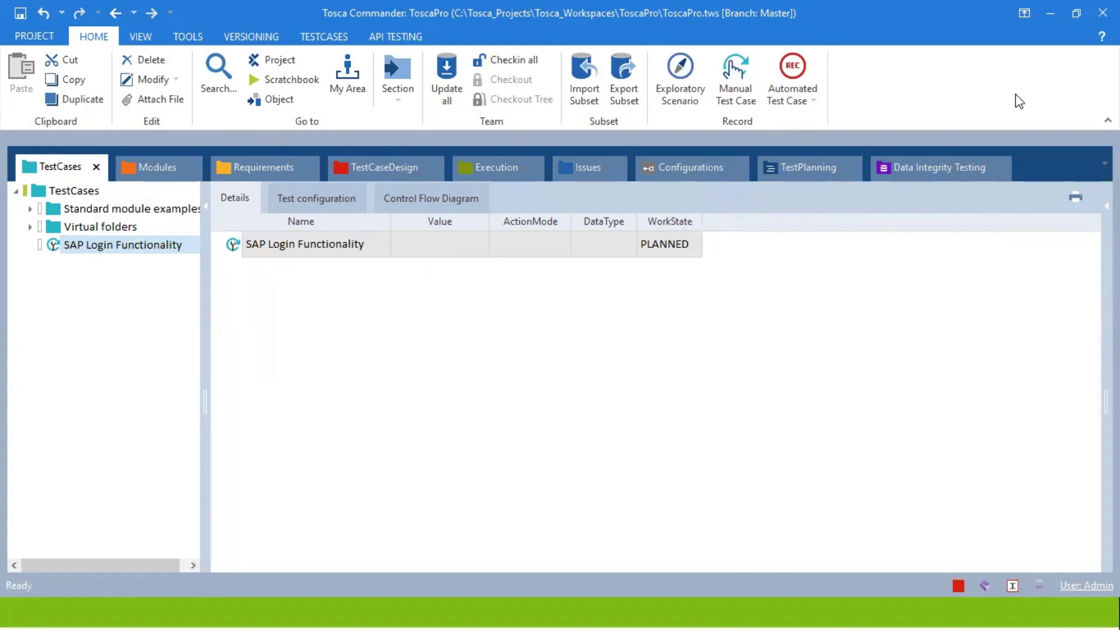
pyautogui.click(649, 313)
pyautogui.write('SAP GUI')
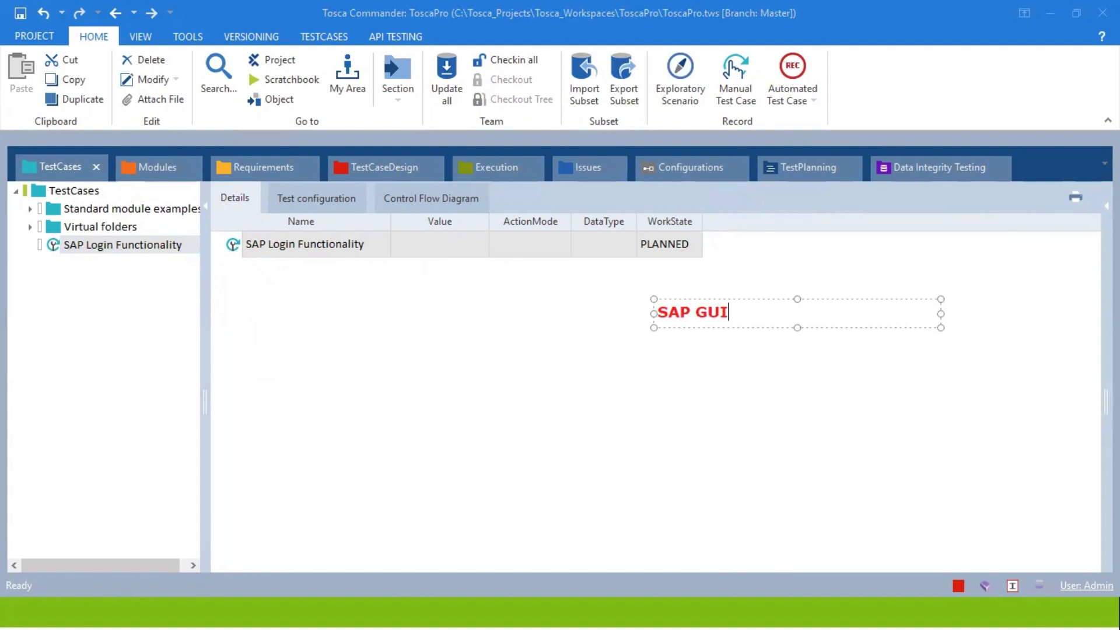
pyautogui.press('Return')
pyautogui.write('SAP')
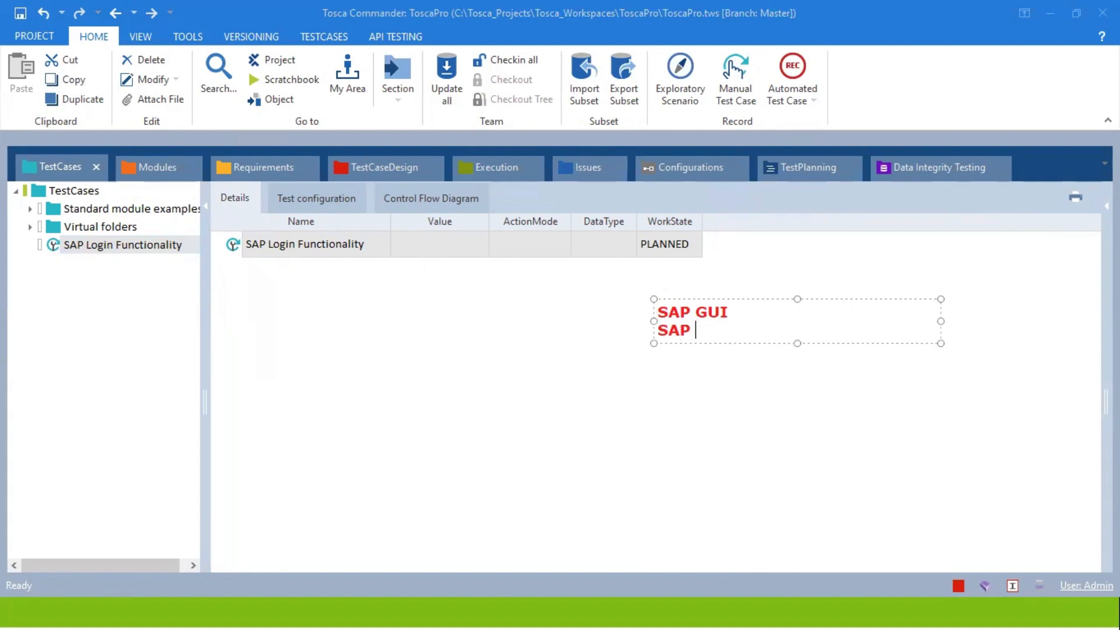
pyautogui.write(' Fiori (WEB)')
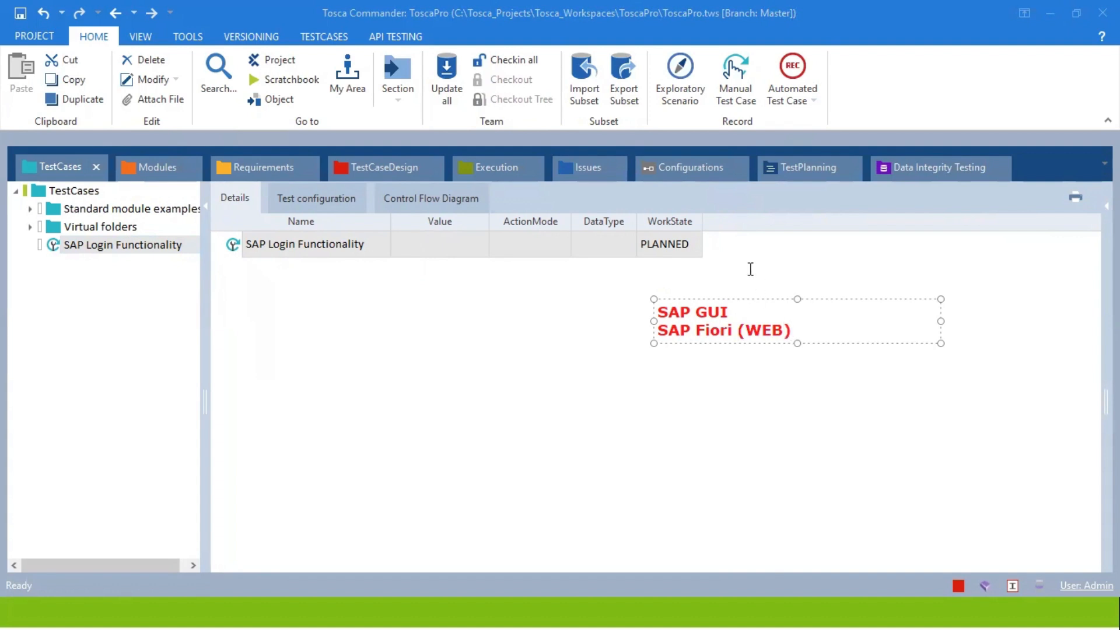
pyautogui.click(737, 315)
pyautogui.write('(Desktop)')
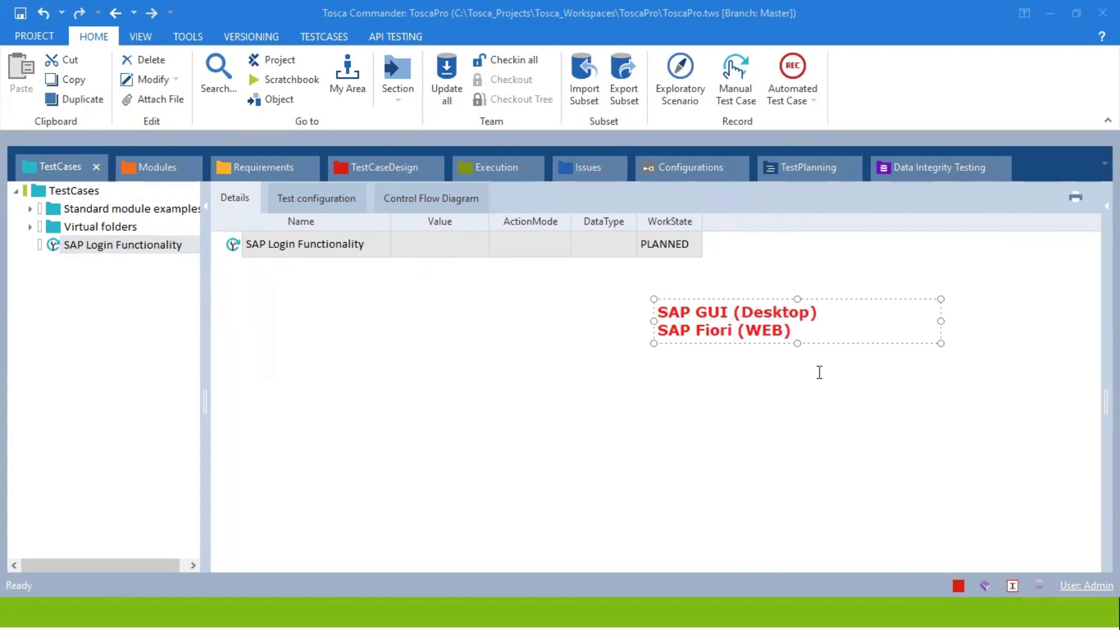
pyautogui.click(791, 389)
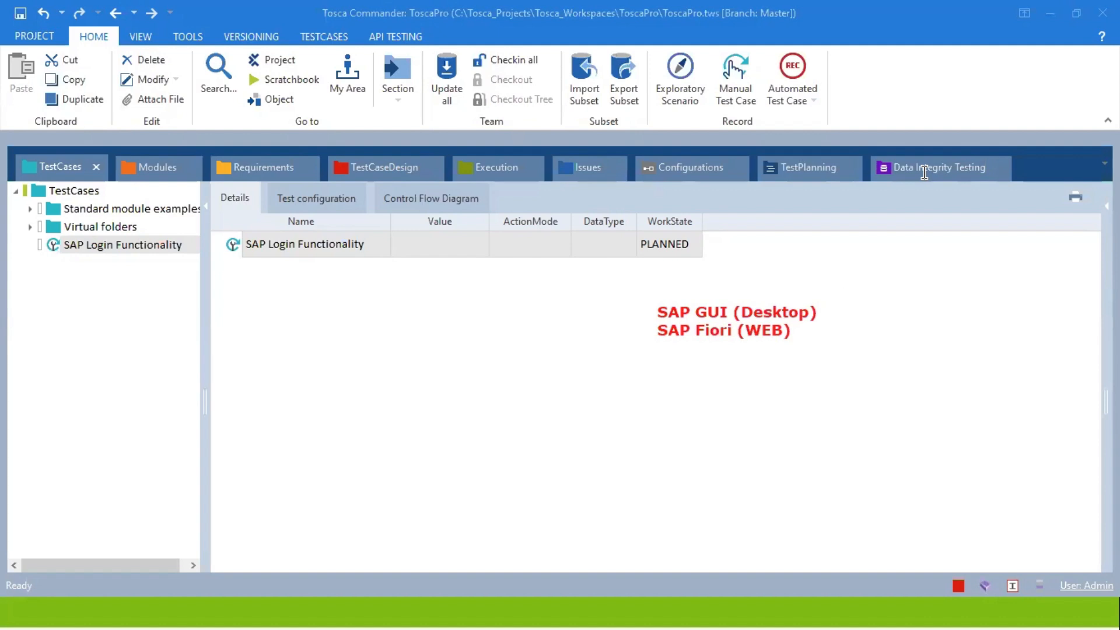
# Drag the standard SAP Logon module onto SAP Login Functionality as a test step.
pyautogui.click(158, 166)
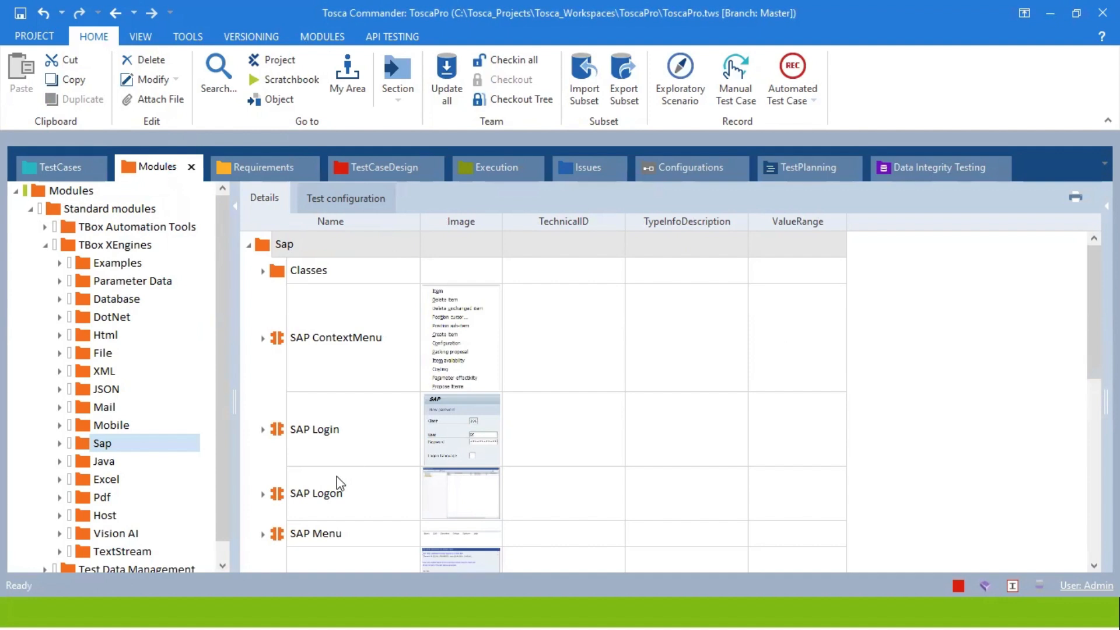
pyautogui.click(318, 491)
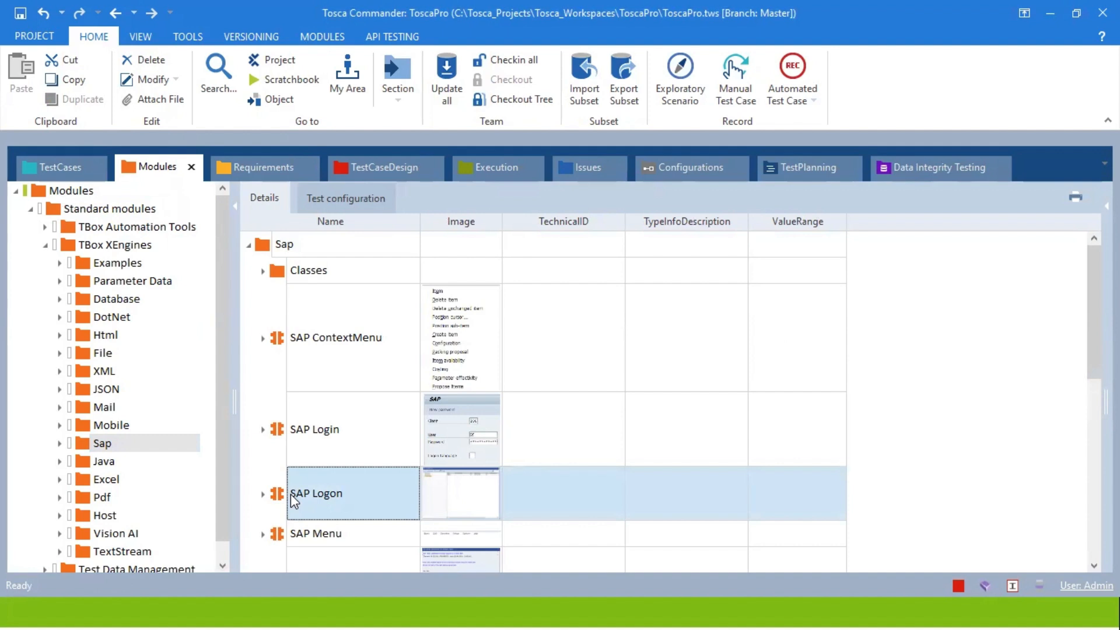
pyautogui.click(349, 498)
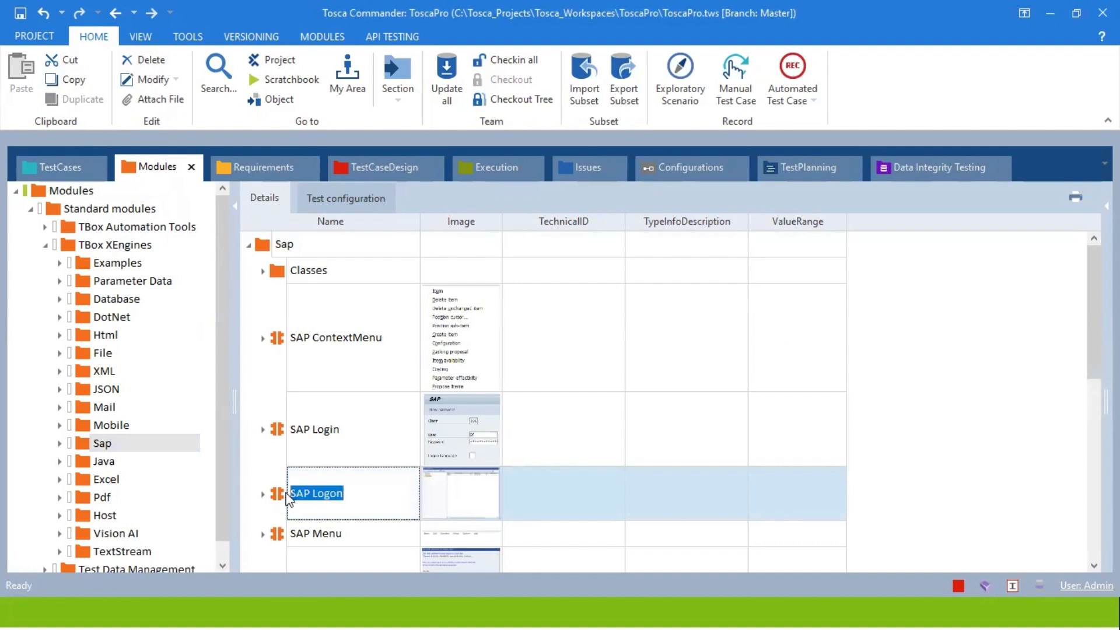
pyautogui.click(286, 493)
pyautogui.moveTo(281, 492); pyautogui.dragTo(254, 244)
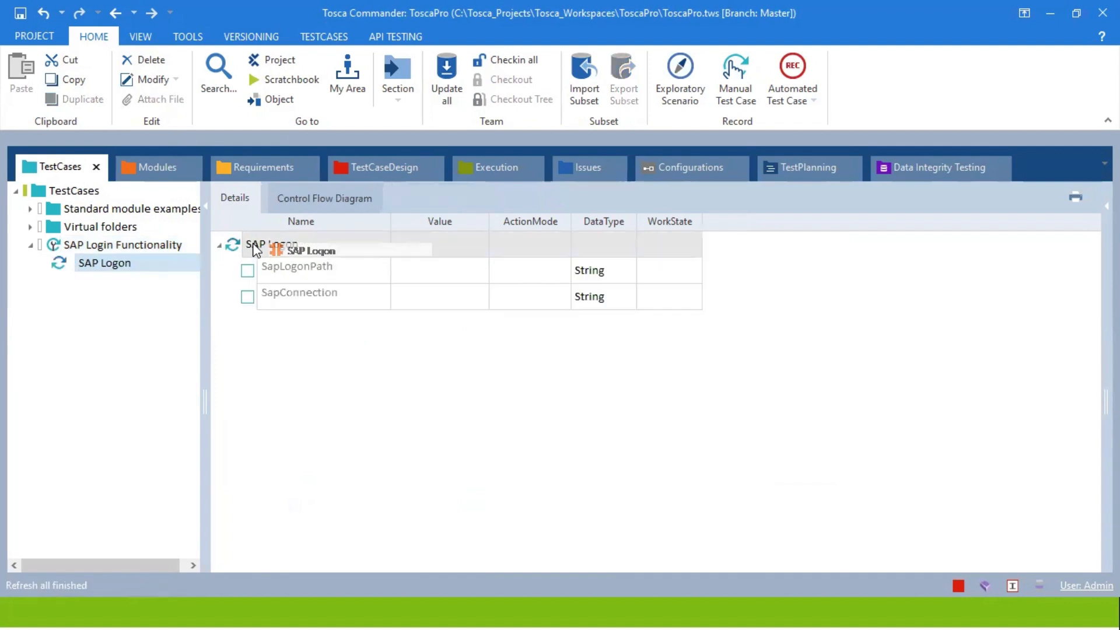
# Open SAP Login Functionality, widen the Value column and start editing SapLogonPath.
pyautogui.click(125, 249)
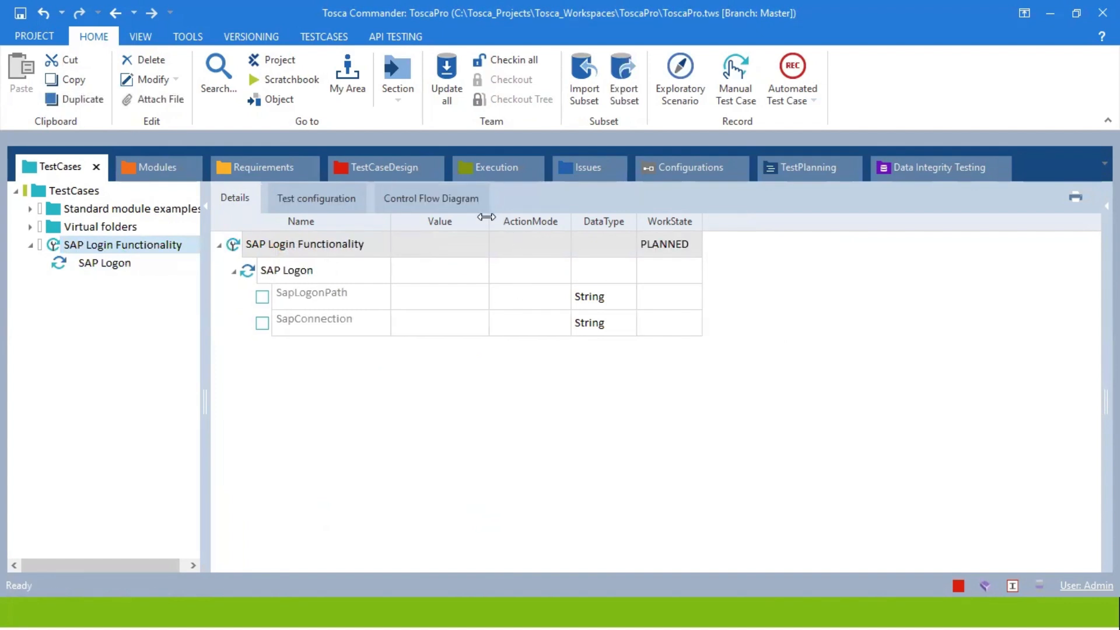
pyautogui.moveTo(490, 215); pyautogui.dragTo(555, 213)
pyautogui.click(496, 292)
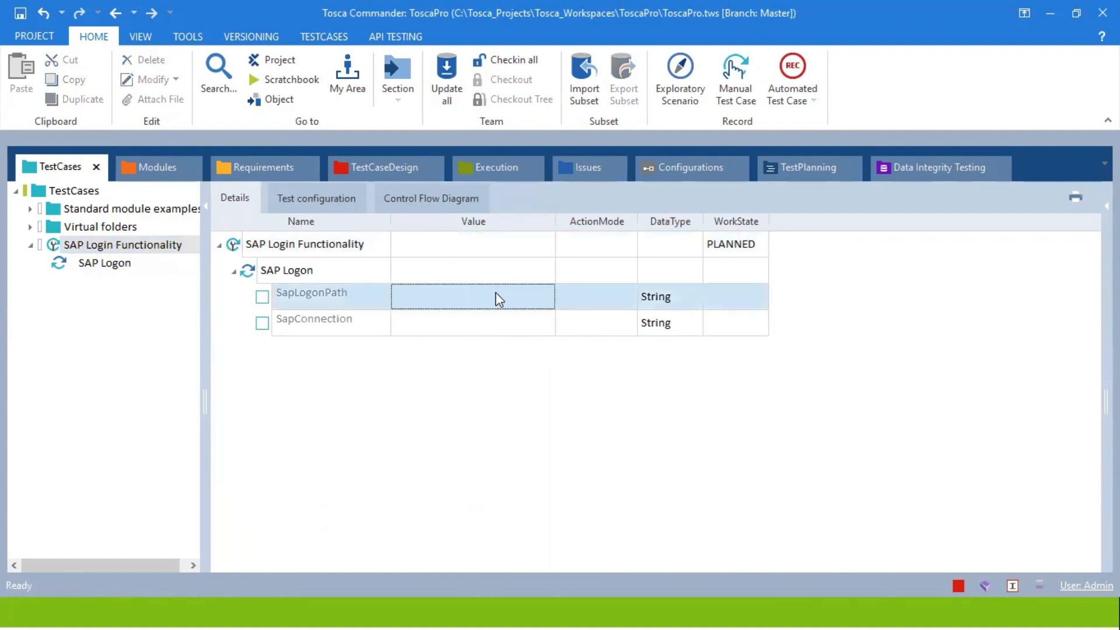
pyautogui.click(496, 292)
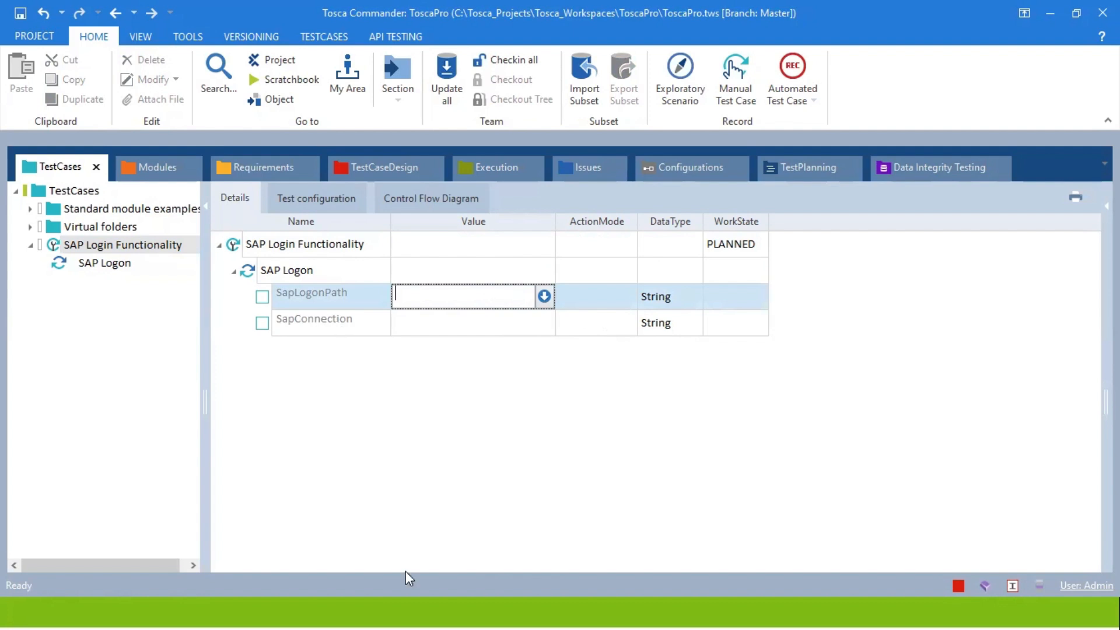
pyautogui.press('super')
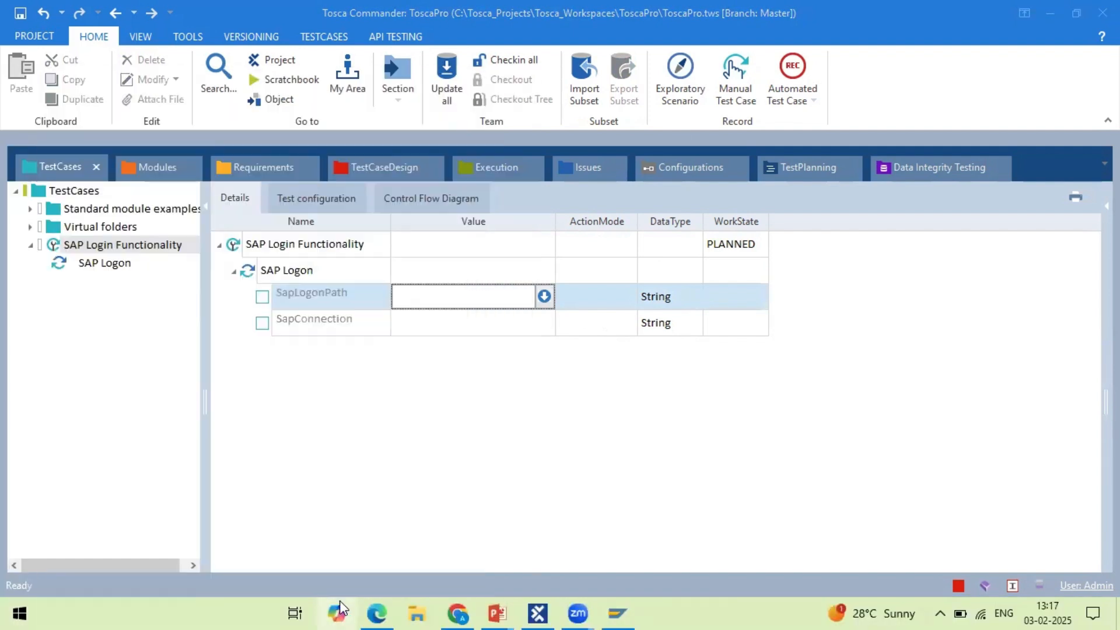
# Find the SAP Logon shortcut via Start search and view its saplogon.exe target path.
pyautogui.write('SAP')
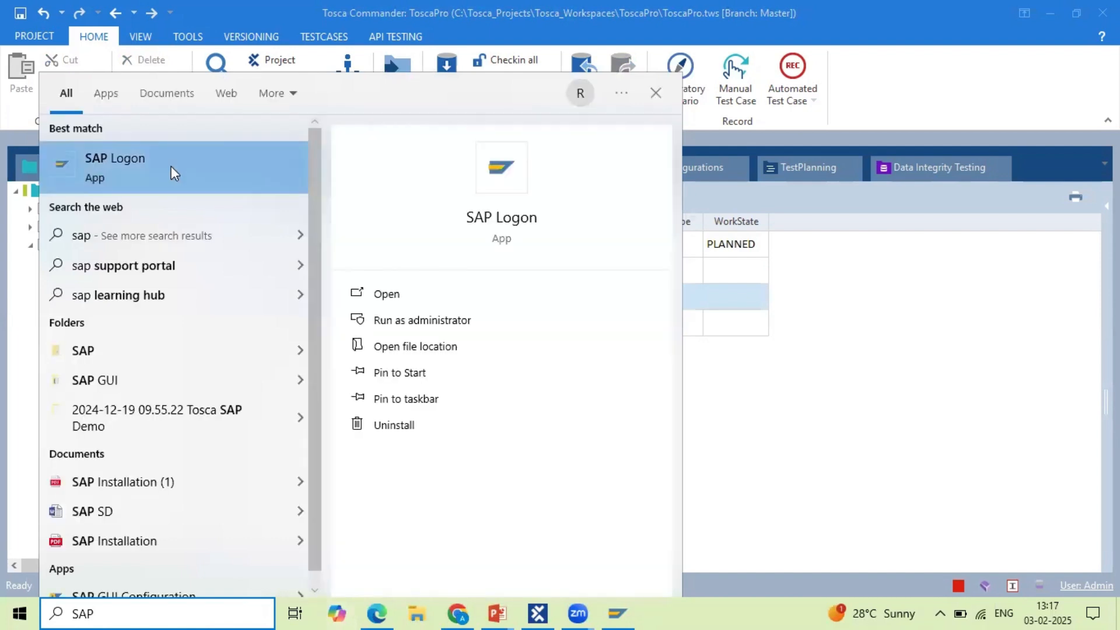
pyautogui.rightClick(171, 167)
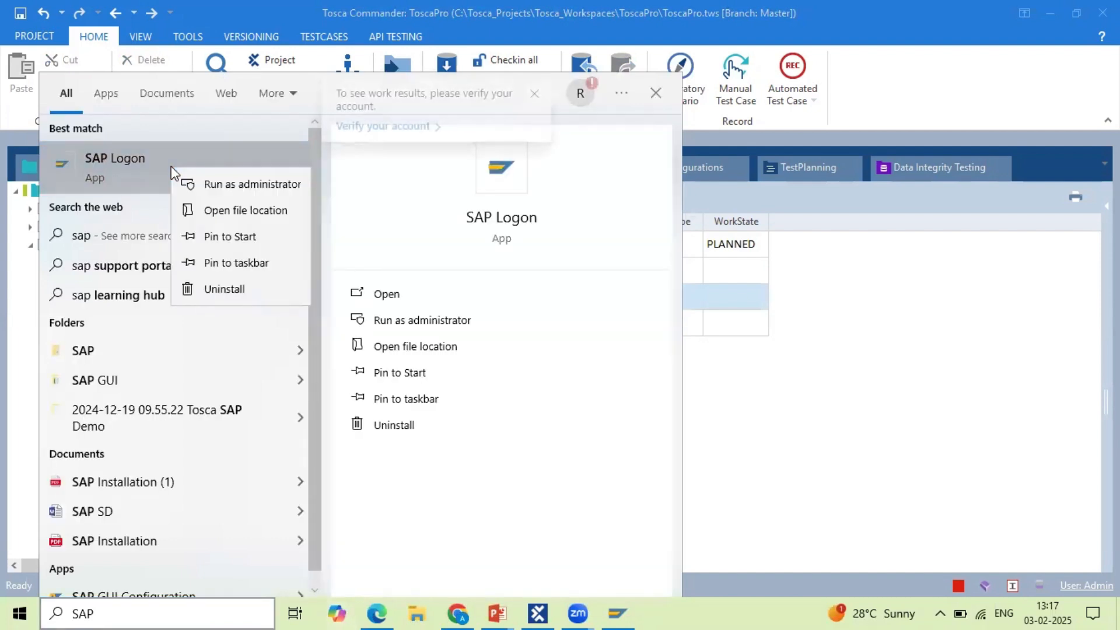
pyautogui.click(237, 212)
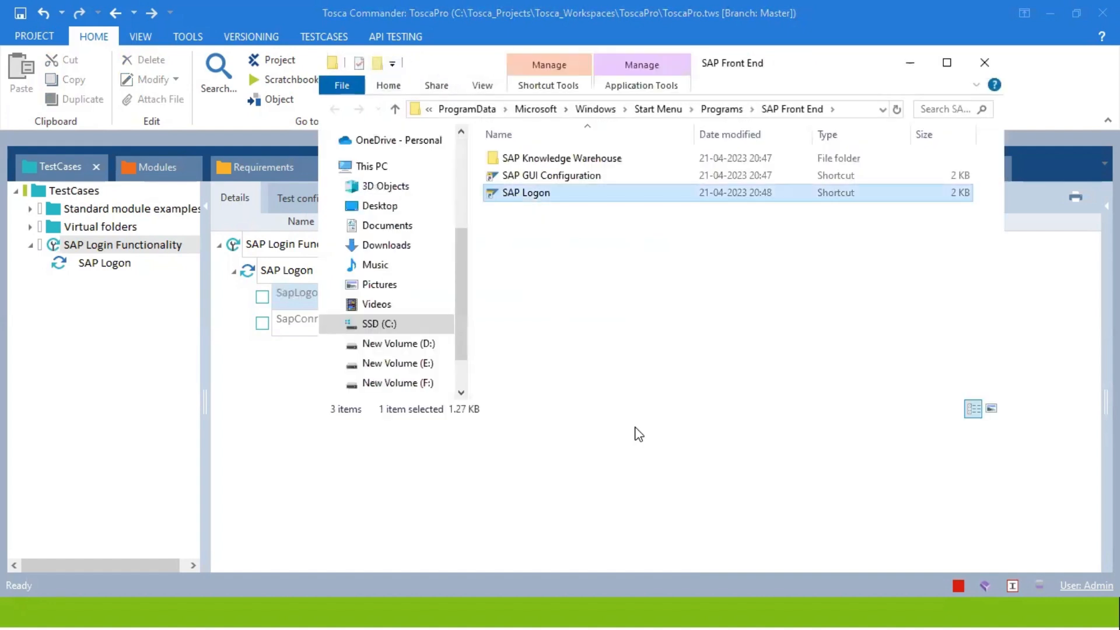
pyautogui.doubleClick(506, 187)
pyautogui.rightClick(507, 188)
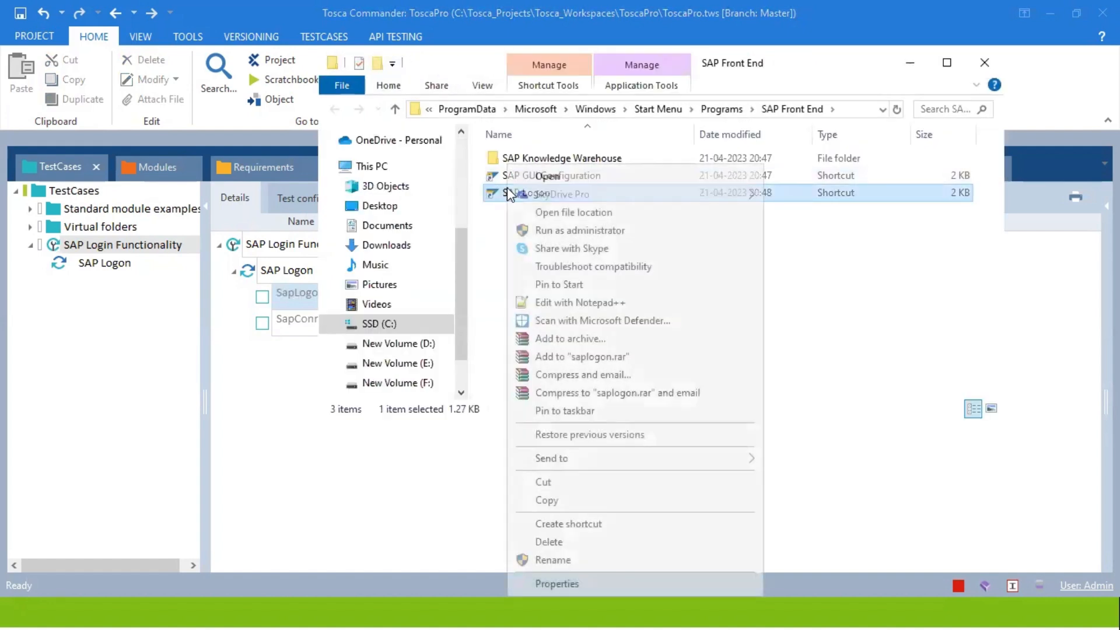
pyautogui.click(557, 584)
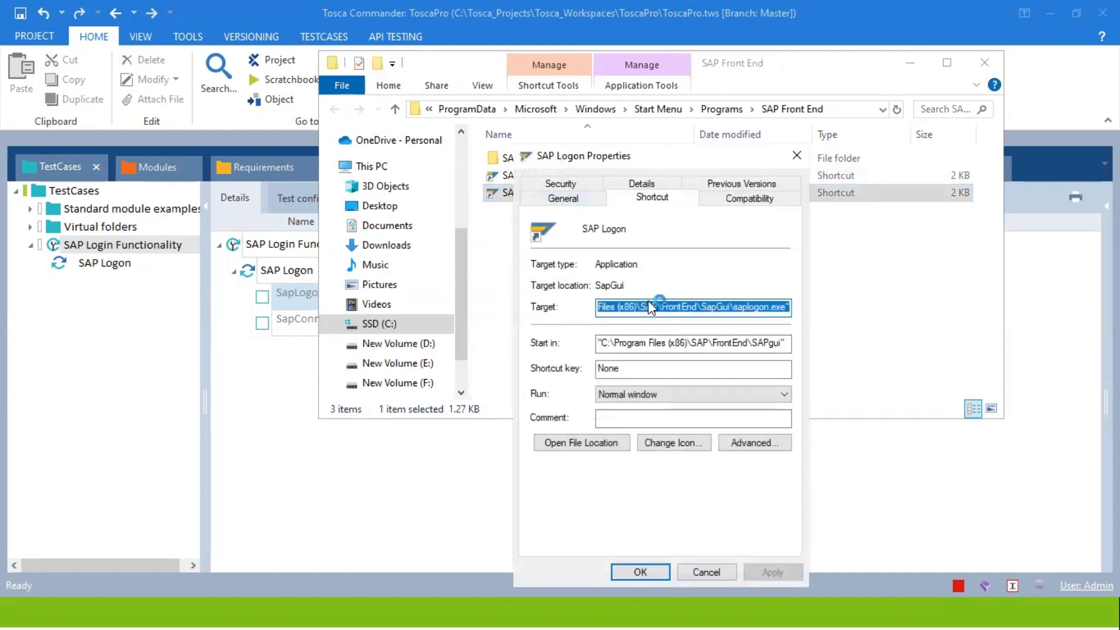
pyautogui.click(796, 155)
pyautogui.click(192, 377)
# Paste the saplogon.exe path into the SapLogonPath value.
pyautogui.click(458, 300)
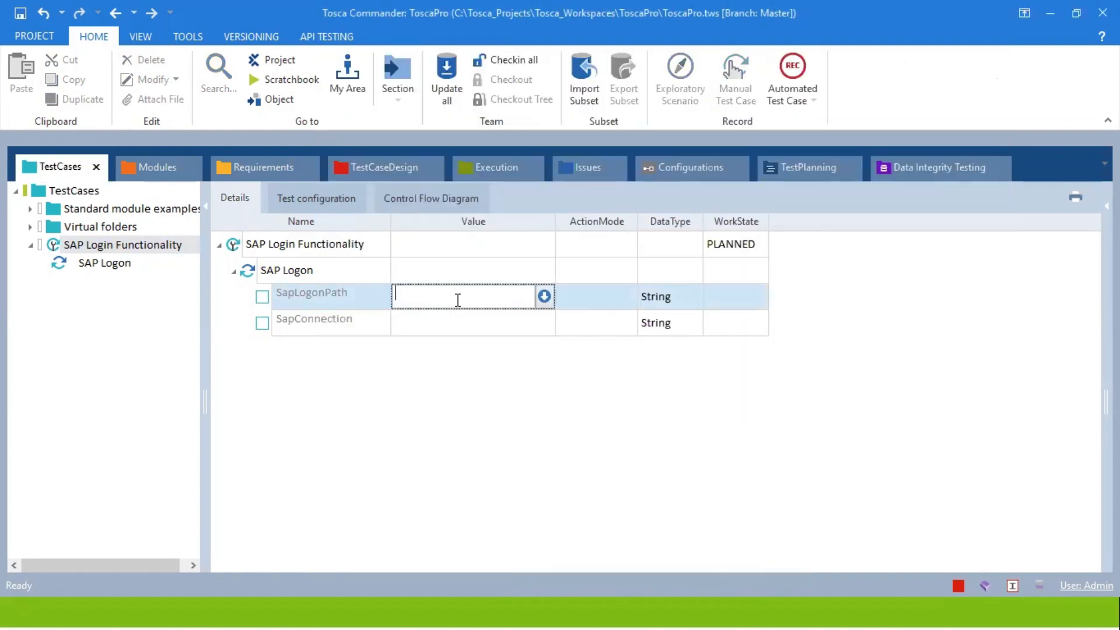
pyautogui.write('"C:\\Program Files (x86)\\SAP\\FrontEnd\\SapGui\\saplogon.exe"')
pyautogui.click(470, 337)
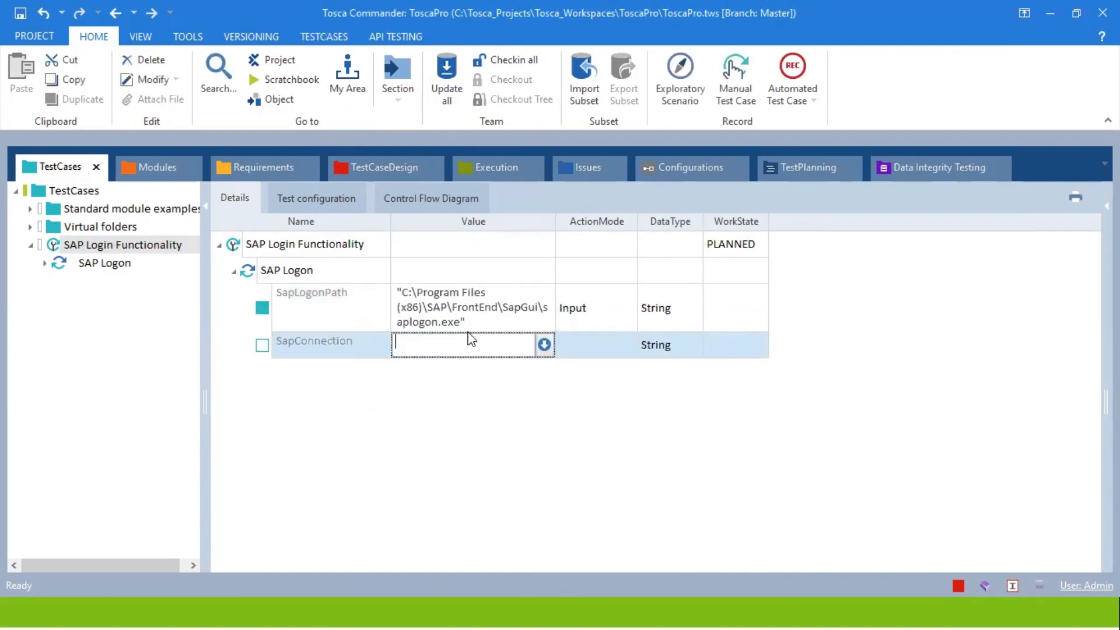
# Check the connection name in SAP Logon 750 and set SapConnection to SAP.
pyautogui.hotkey('alt', 'Tab')
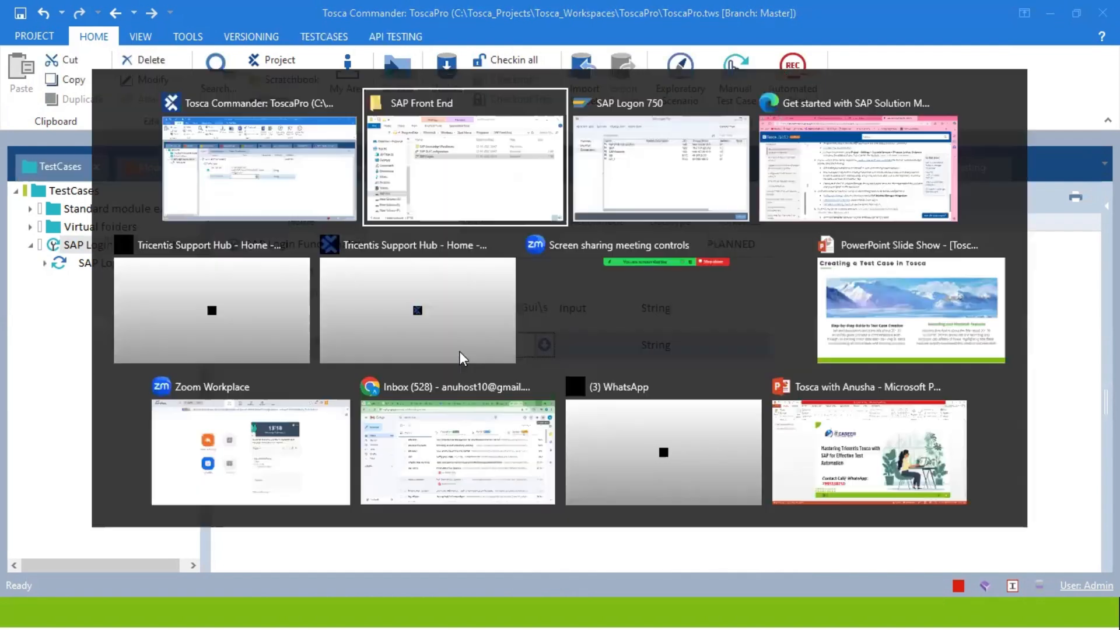
pyautogui.hotkey('alt', 'Tab')
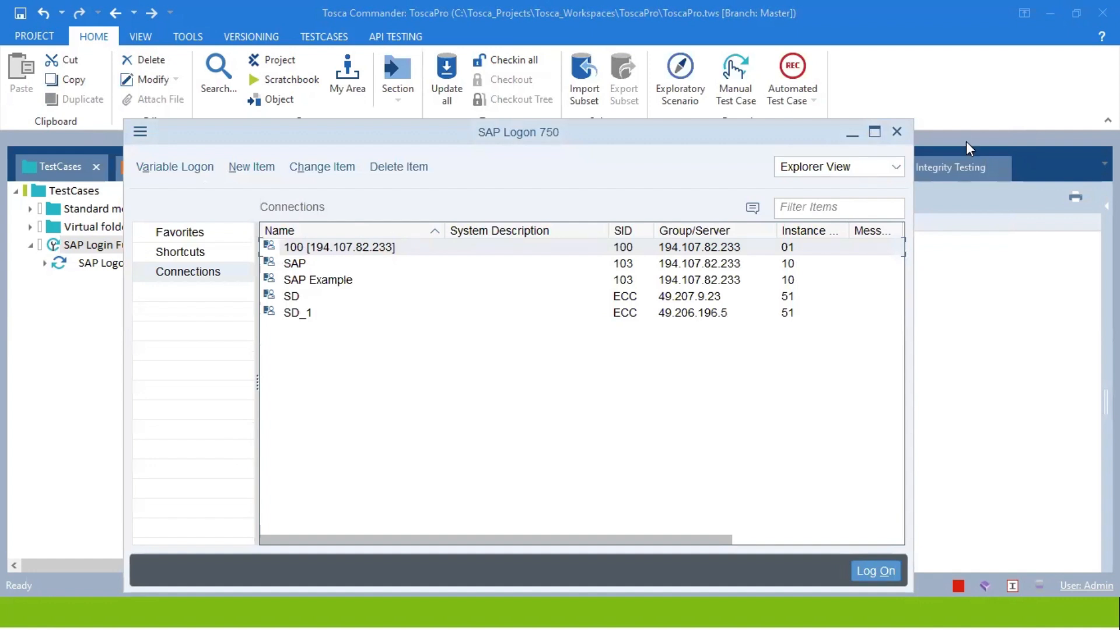
pyautogui.doubleClick(282, 292)
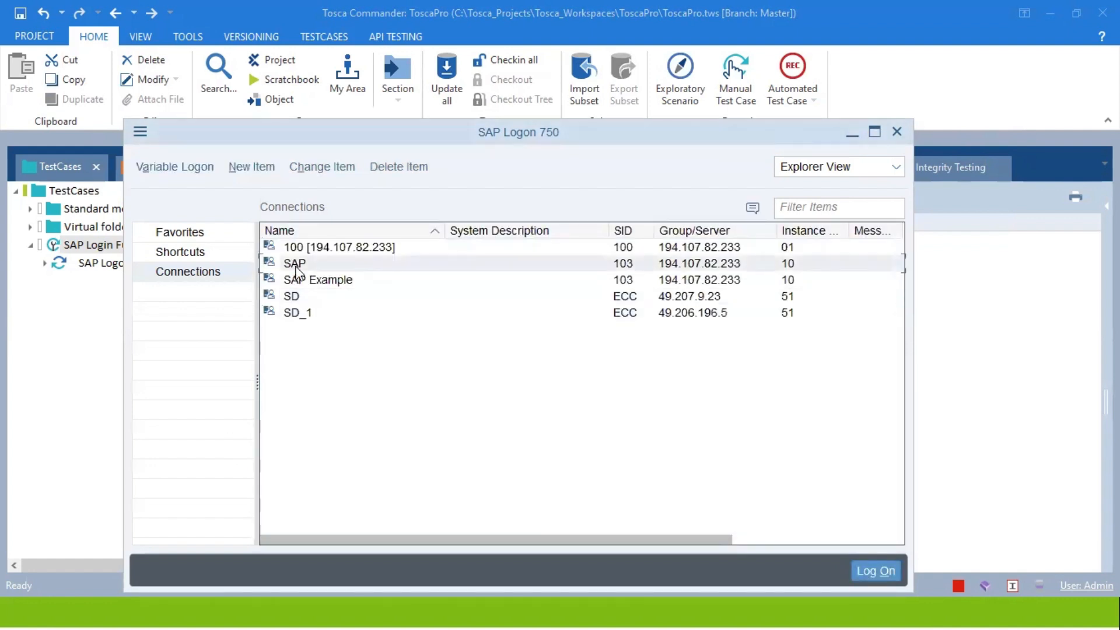
pyautogui.click(981, 352)
pyautogui.click(449, 353)
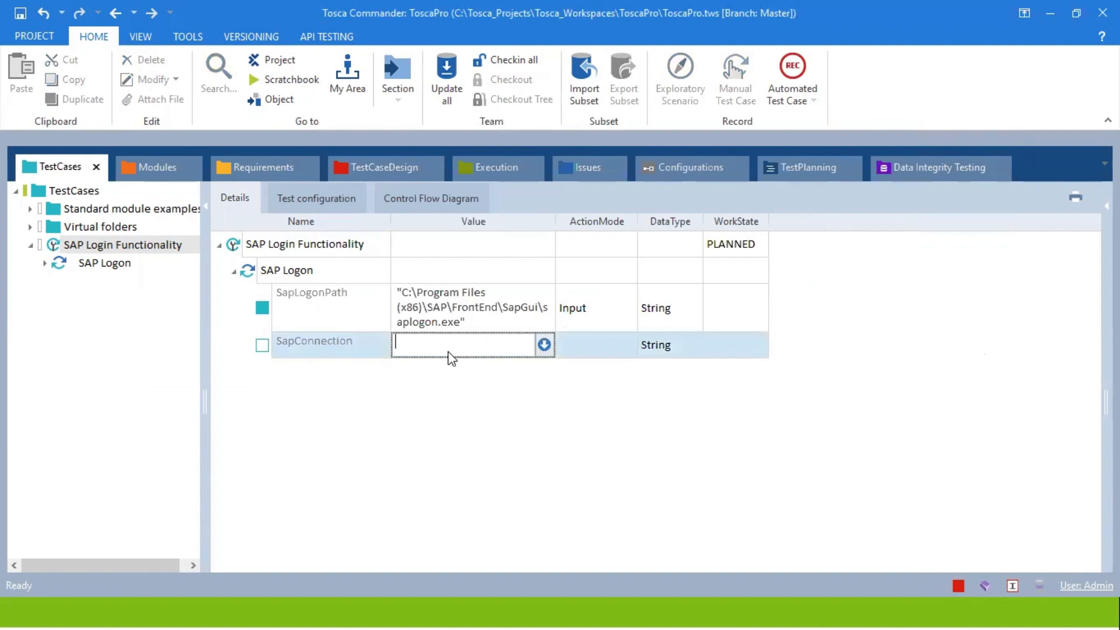
pyautogui.write('SAP')
pyautogui.press('Return')
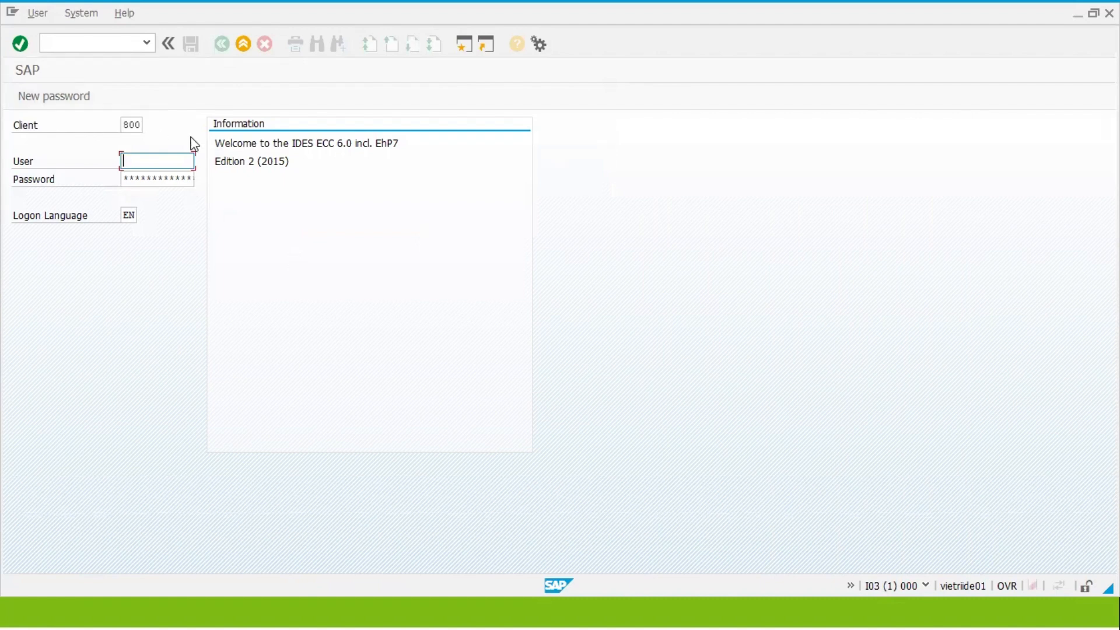
# Fill the SAP logon User field with a saved user ID, then return to Tosca.
pyautogui.click(174, 163)
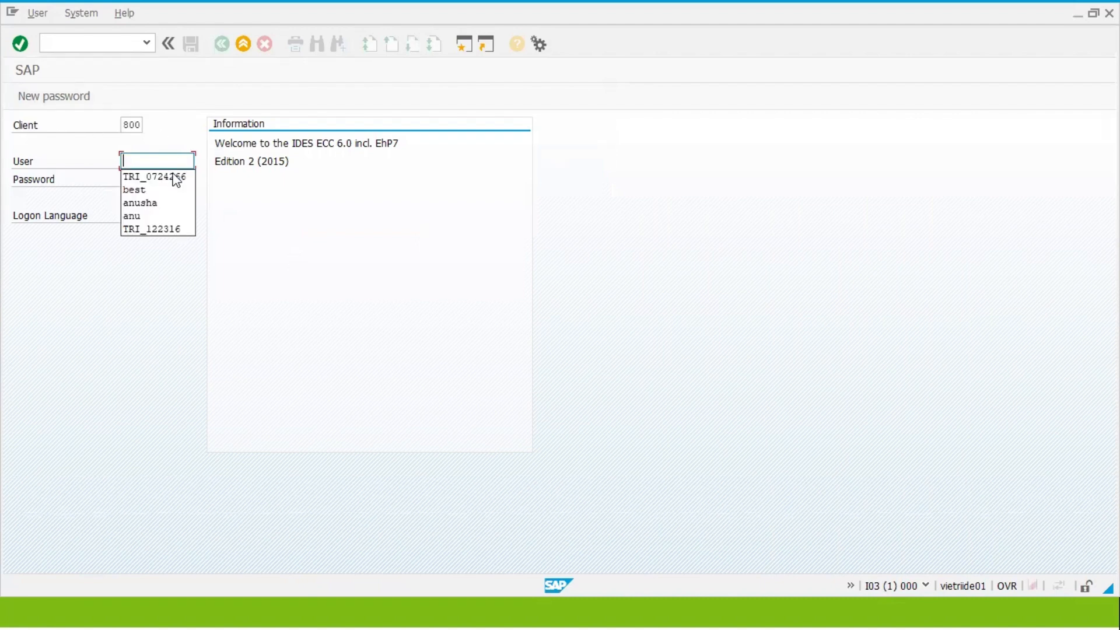
pyautogui.click(174, 177)
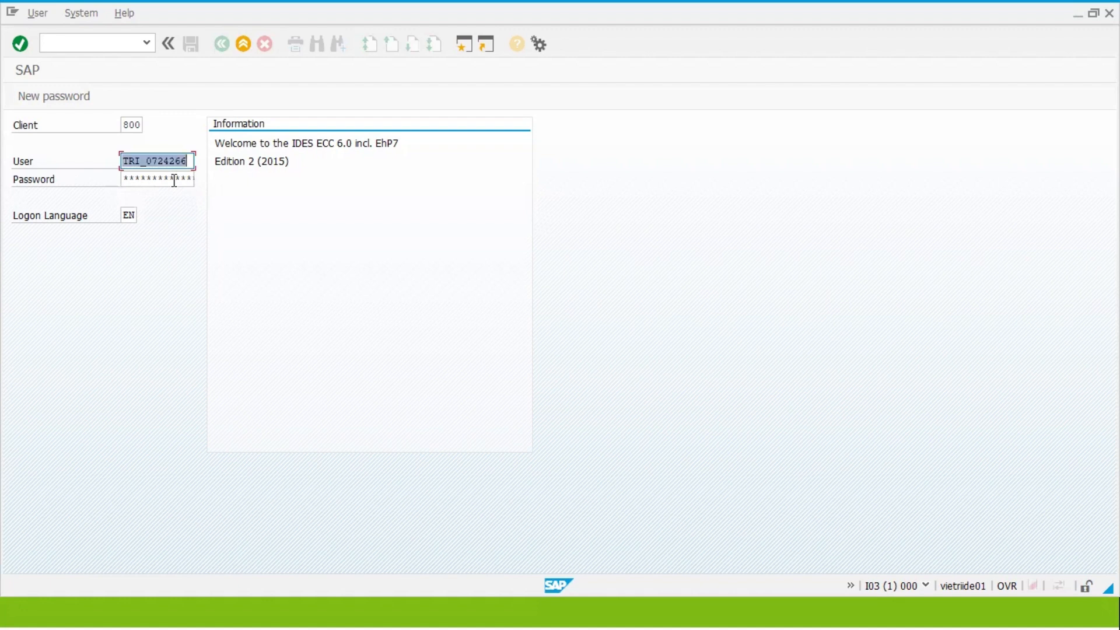
pyautogui.click(175, 180)
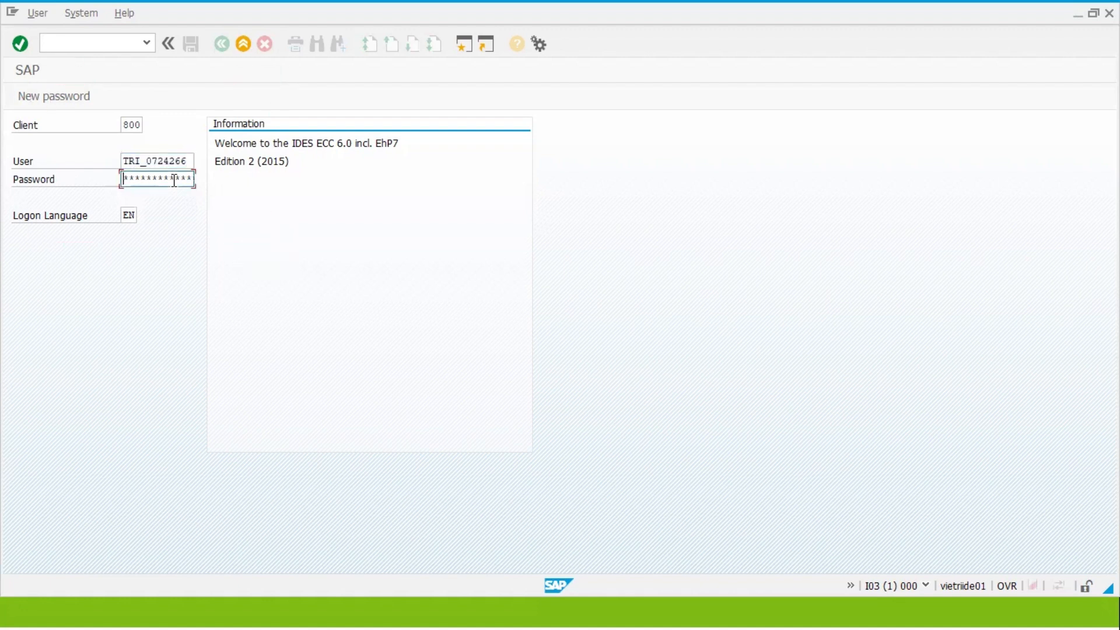
pyautogui.click(163, 163)
pyautogui.doubleClick(164, 163)
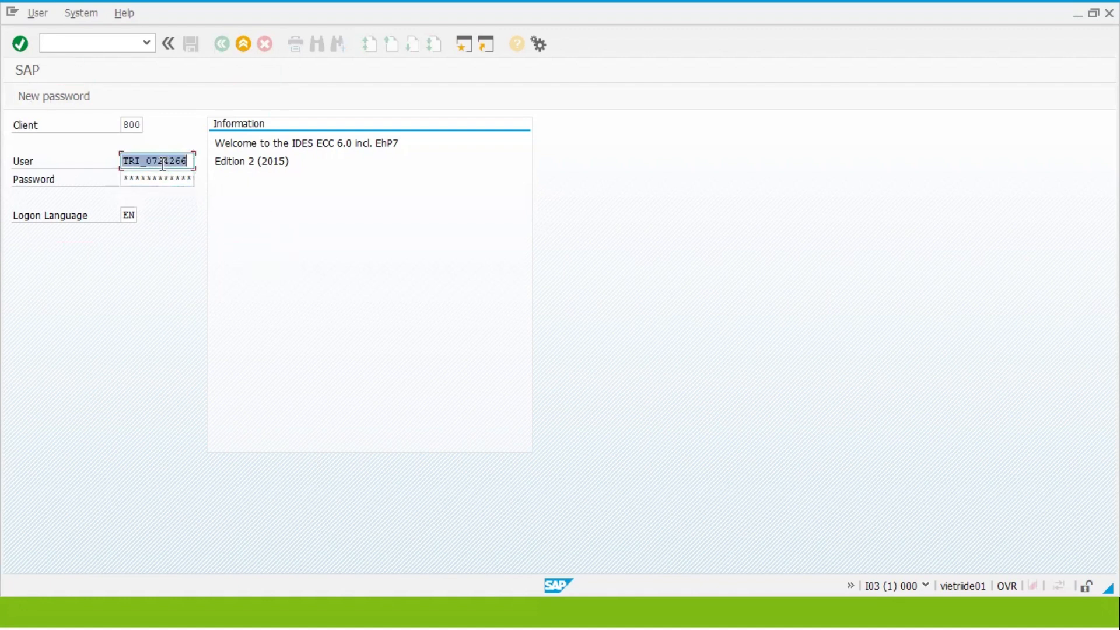
pyautogui.click(164, 163)
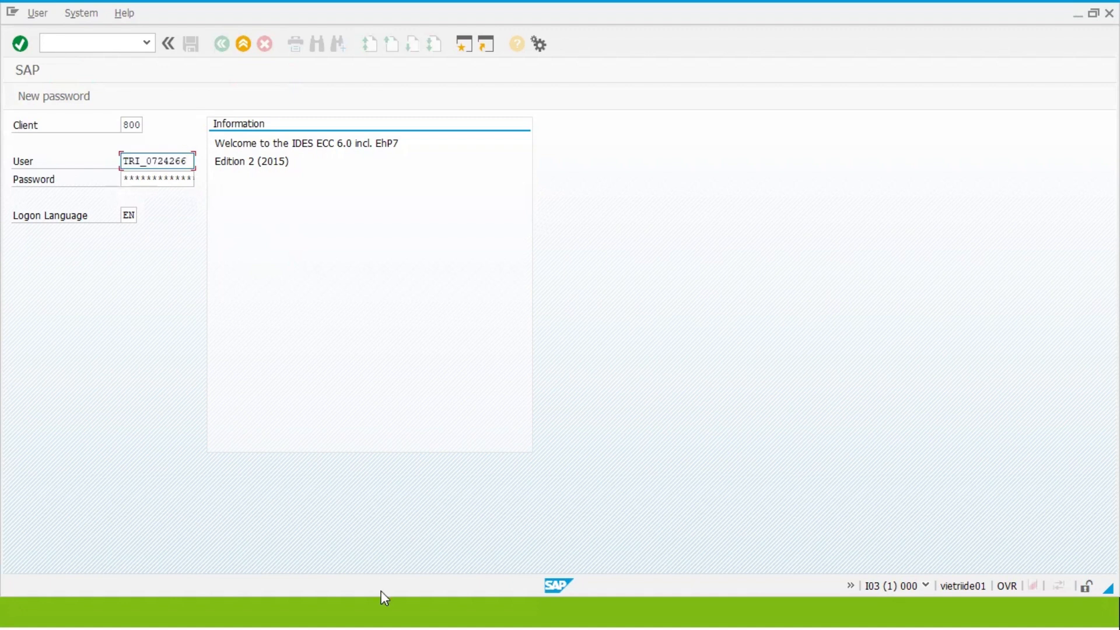
pyautogui.hotkey('alt', 'Tab')
pyautogui.hotkey('alt', 'Tab')
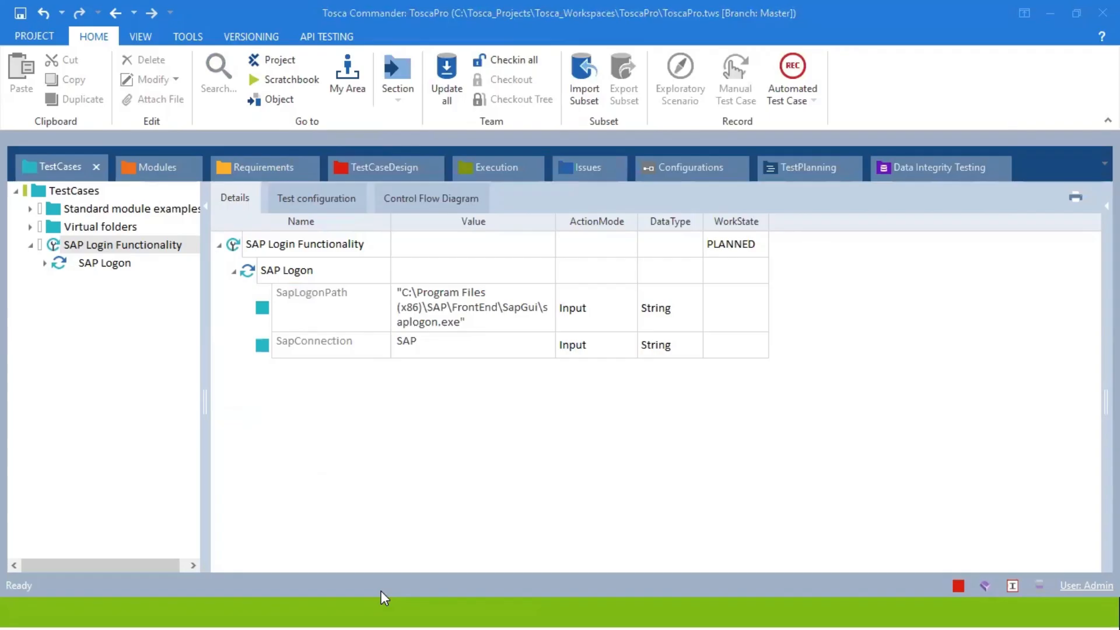
# Drag the standard SAP Login module onto SAP Login Functionality and expand its fields.
pyautogui.click(117, 167)
pyautogui.click(337, 428)
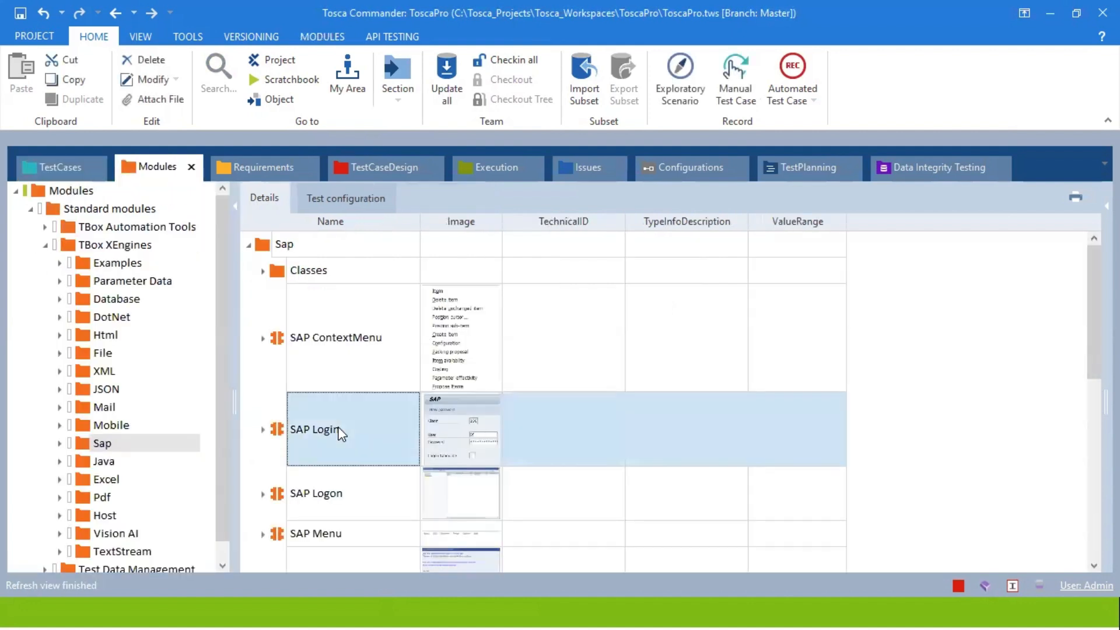
pyautogui.click(331, 426)
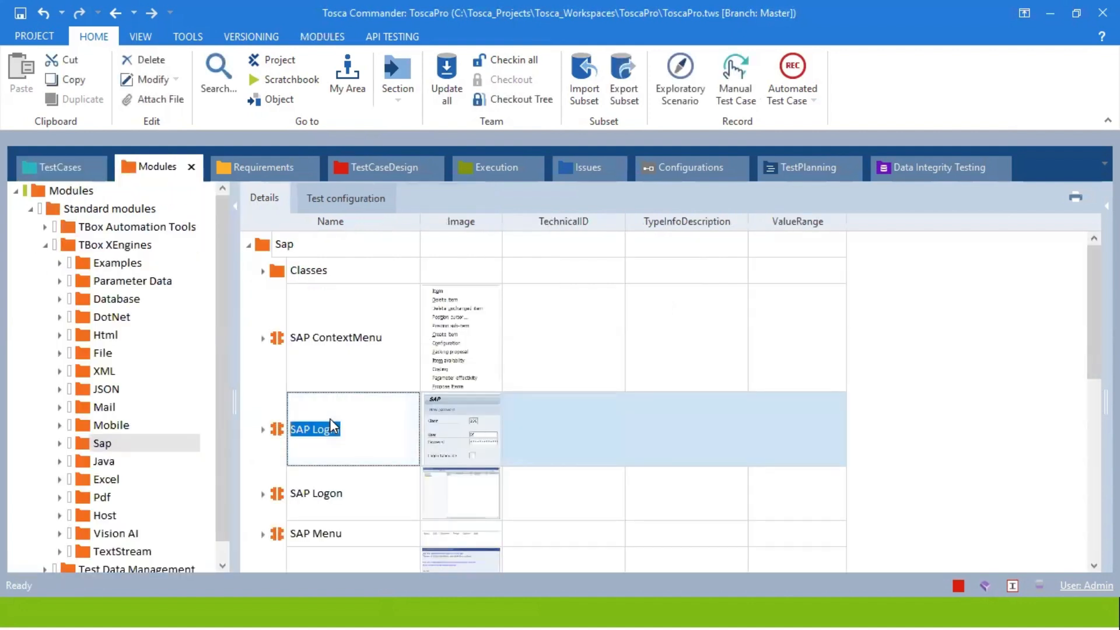
pyautogui.moveTo(330, 426); pyautogui.dragTo(244, 250)
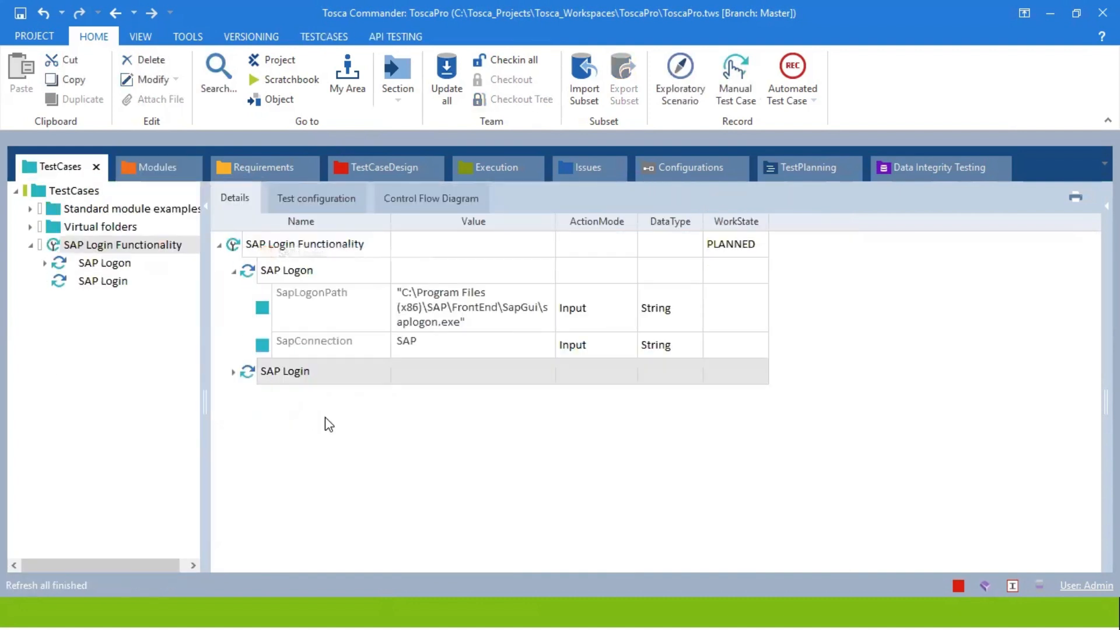
pyautogui.click(234, 371)
# Enter the SAP user ID in User and the account password in Password.
pyautogui.click(465, 430)
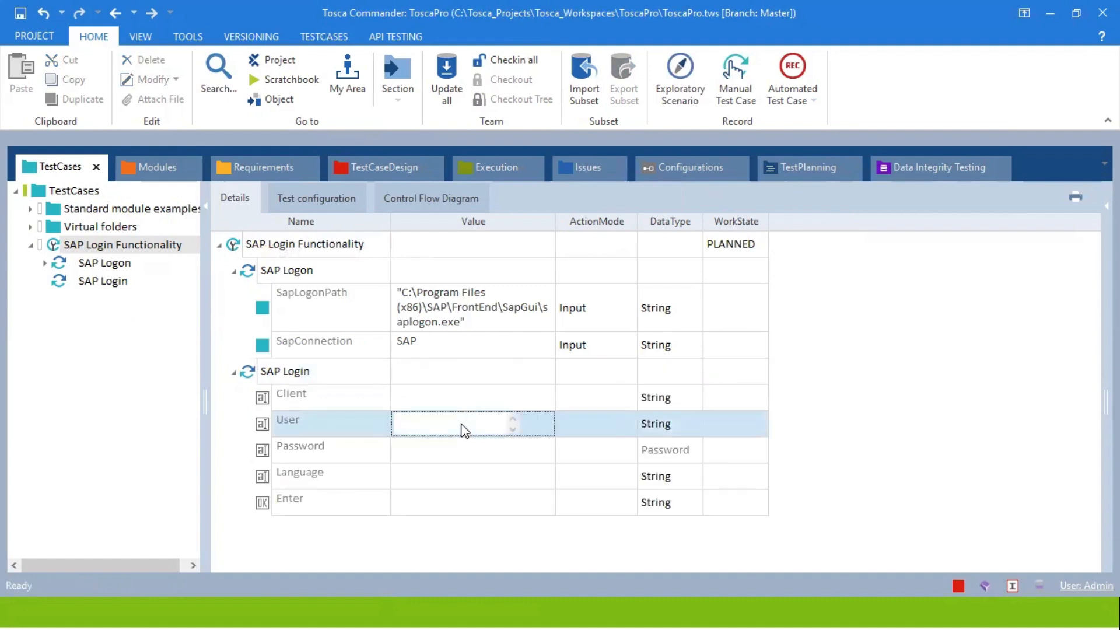
pyautogui.write('TRI_0724266')
pyautogui.click(478, 450)
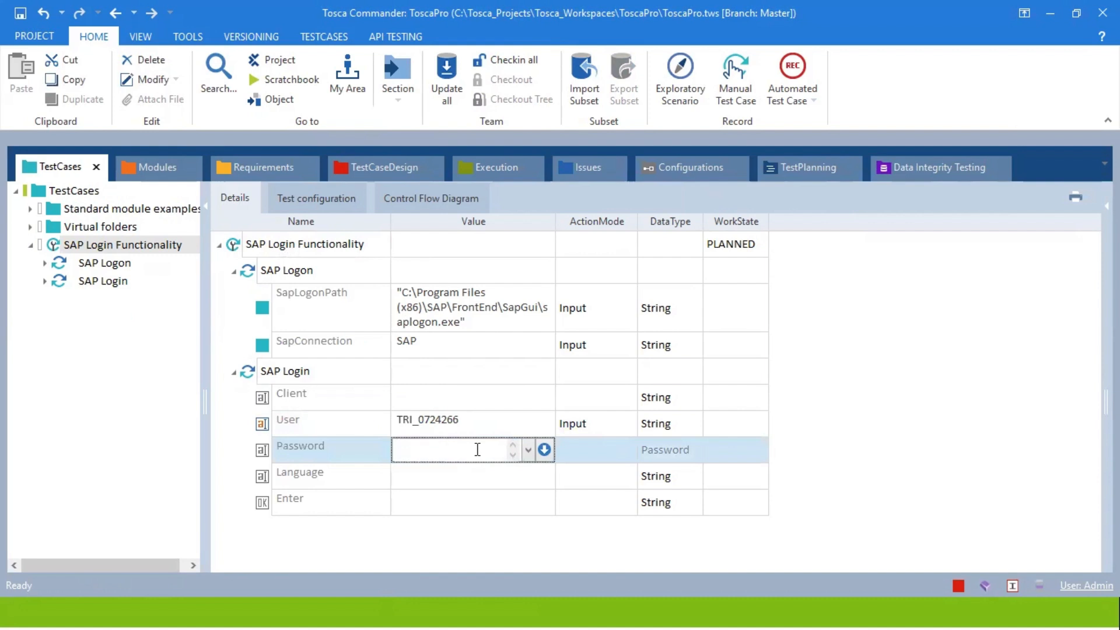
pyautogui.press('Return')
# Set the Enter row's value to {Click}, accepting the CLICK action.
pyautogui.click(450, 505)
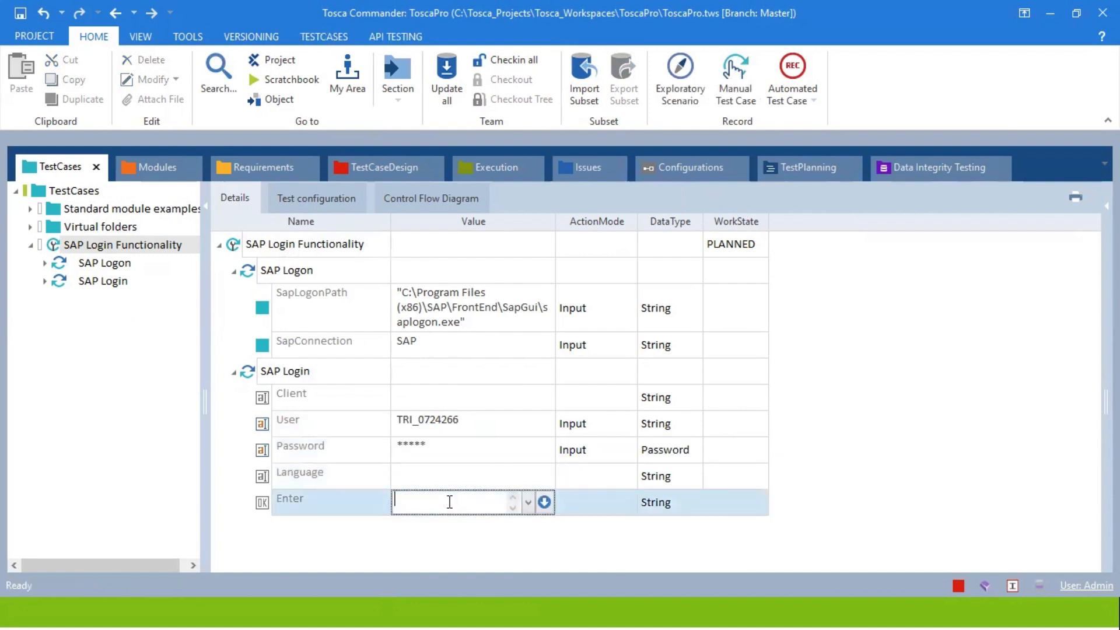
pyautogui.write('{Click')
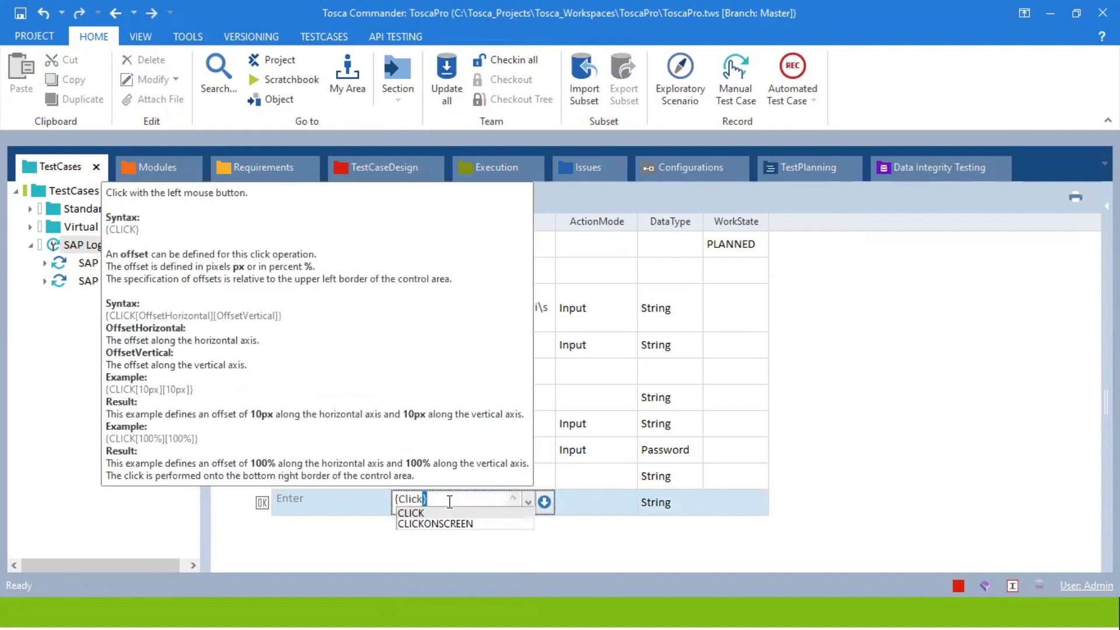
pyautogui.write('}')
pyautogui.press('Return')
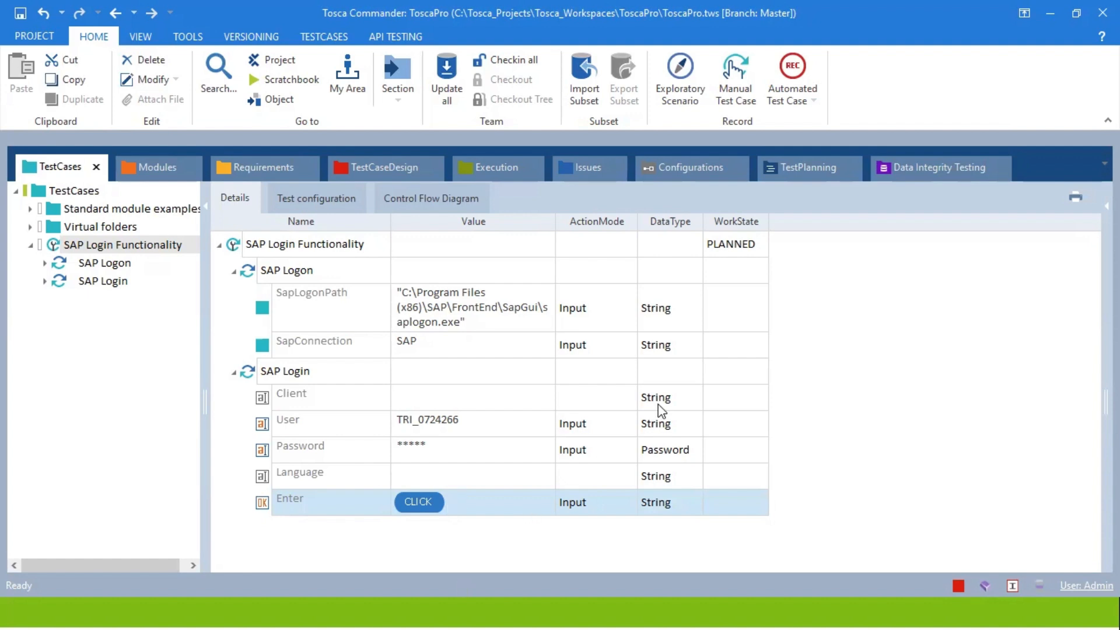
pyautogui.click(330, 247)
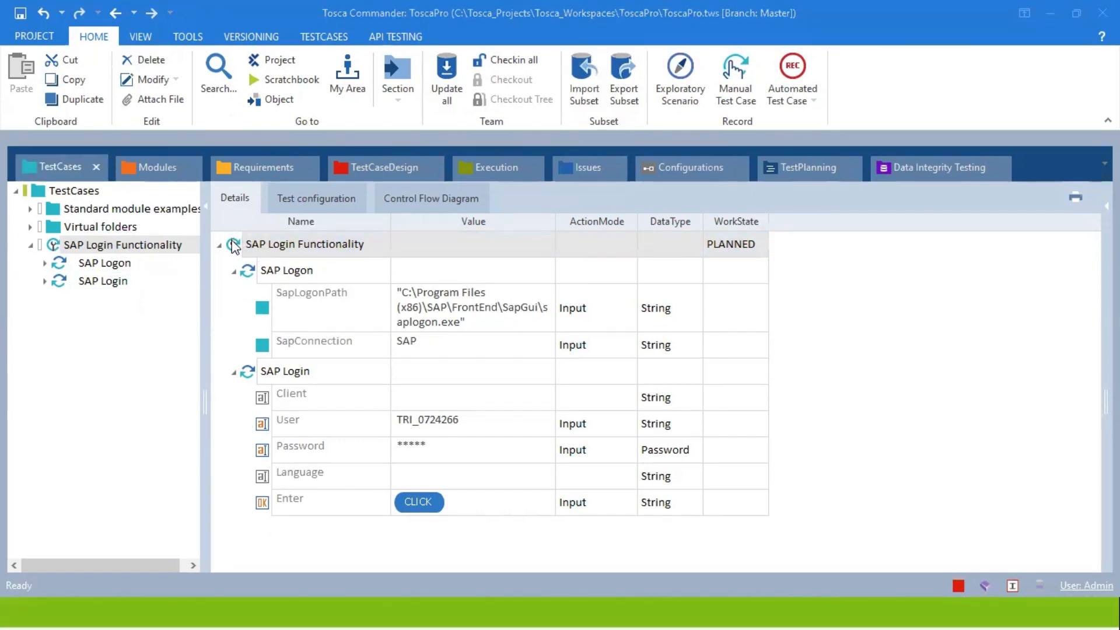
# Run SAP Login Functionality in ScratchBook from its context menu.
pyautogui.rightClick(231, 241)
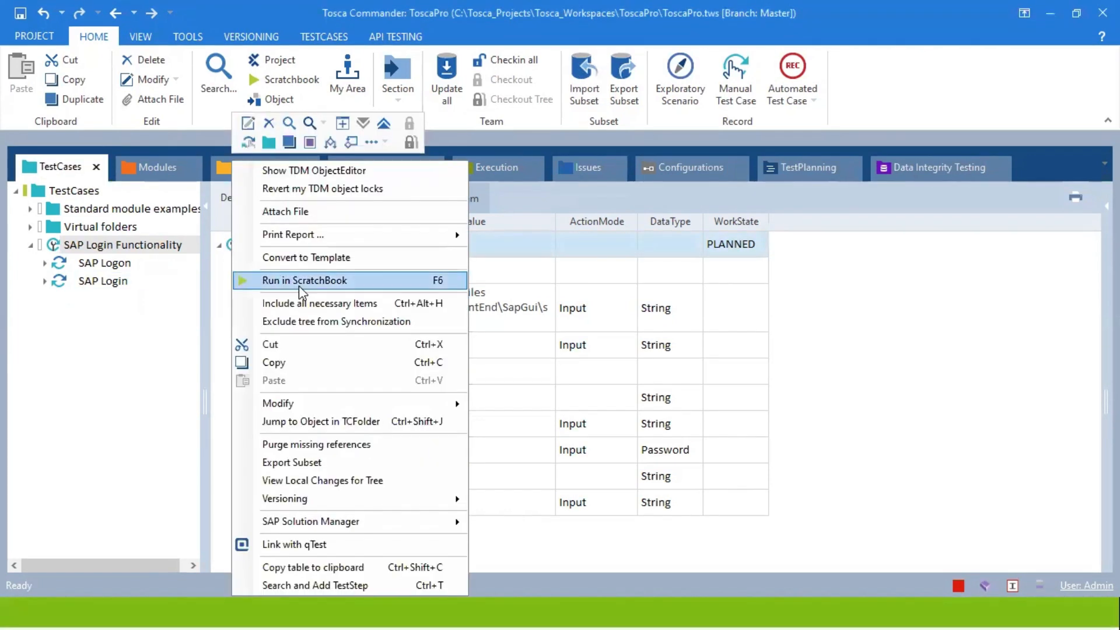
pyautogui.click(299, 286)
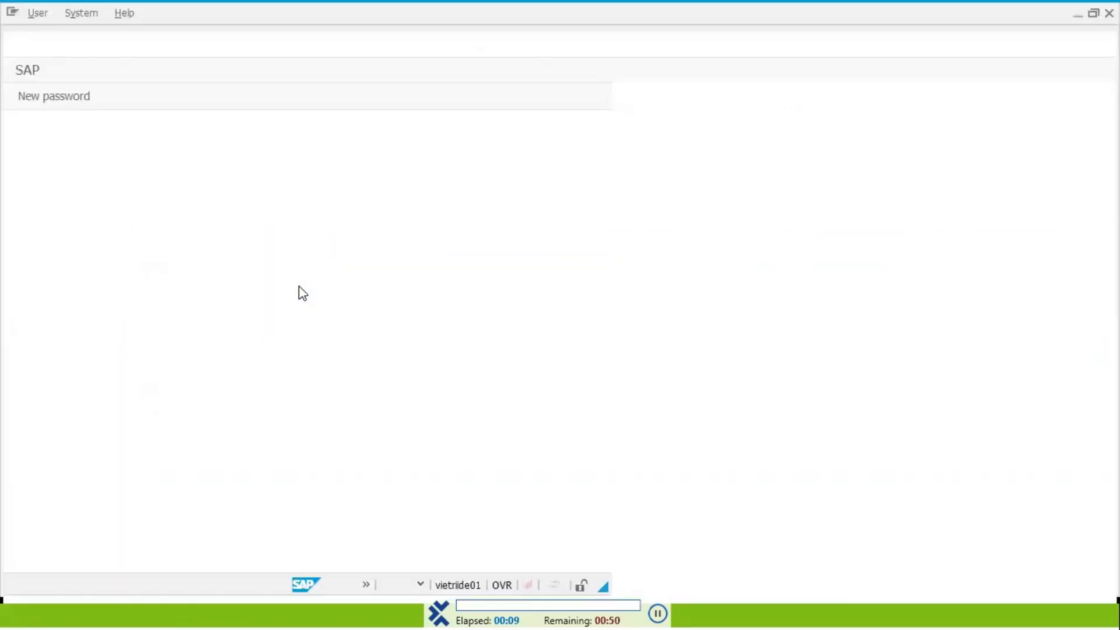
# Let the run enter the user ID and submit the logon, then advance to Executing Test Cases slide.
pyautogui.write('TRI_0724266')
pyautogui.press('Tab')
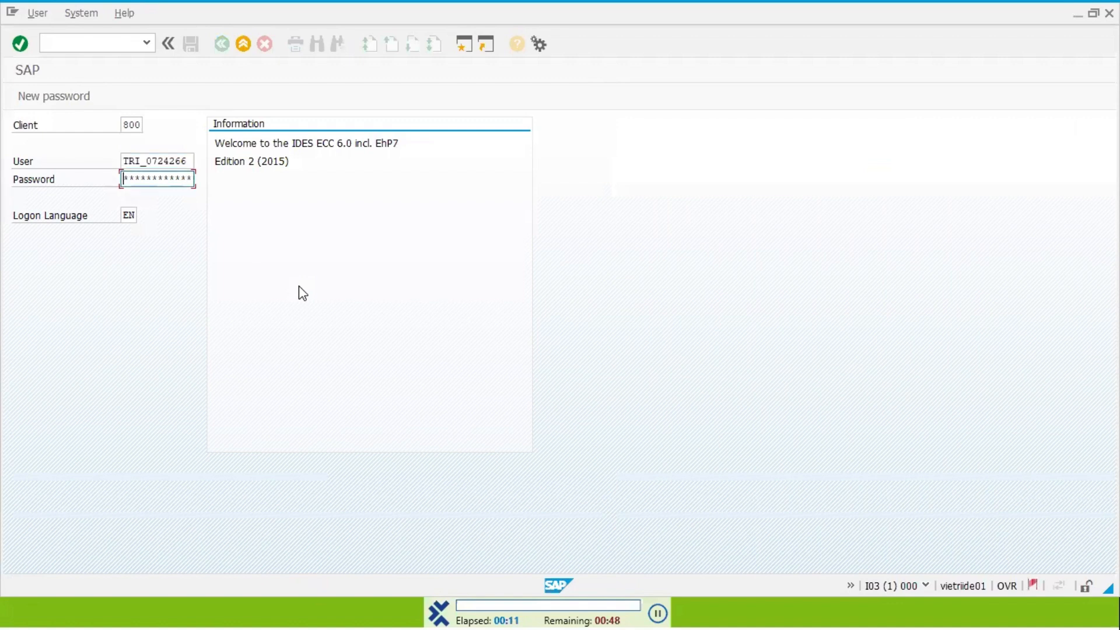
pyautogui.click(20, 44)
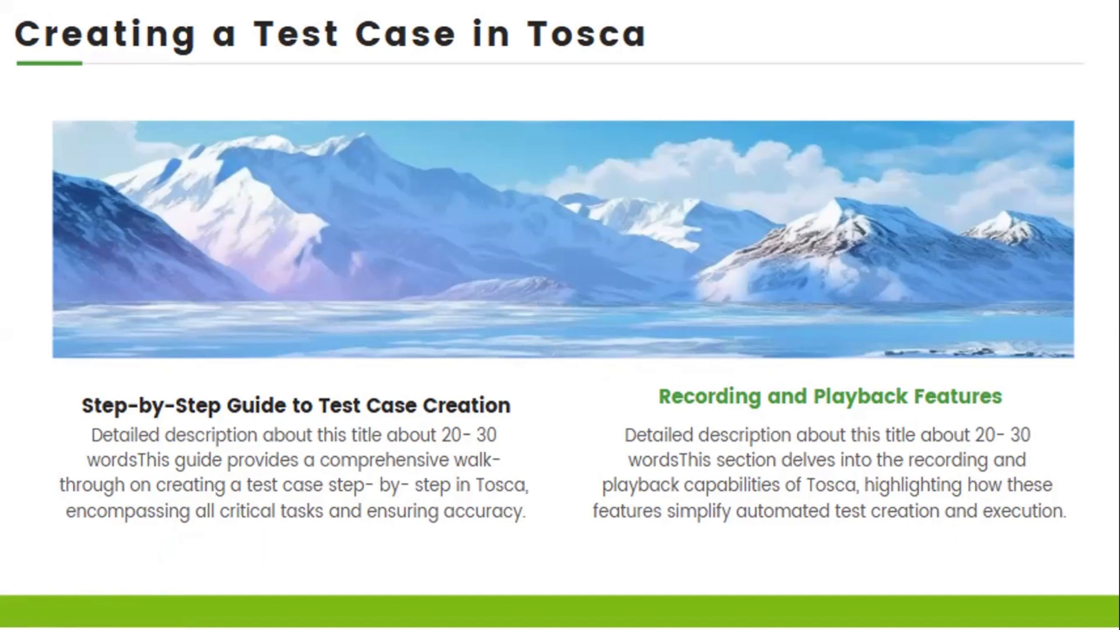
pyautogui.press('Right')
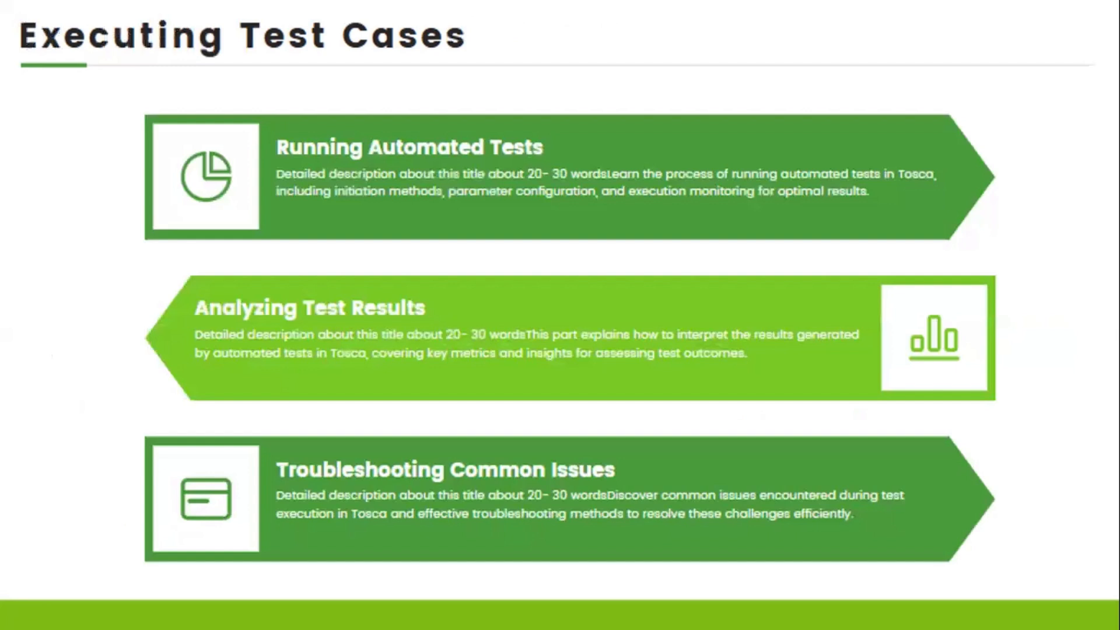